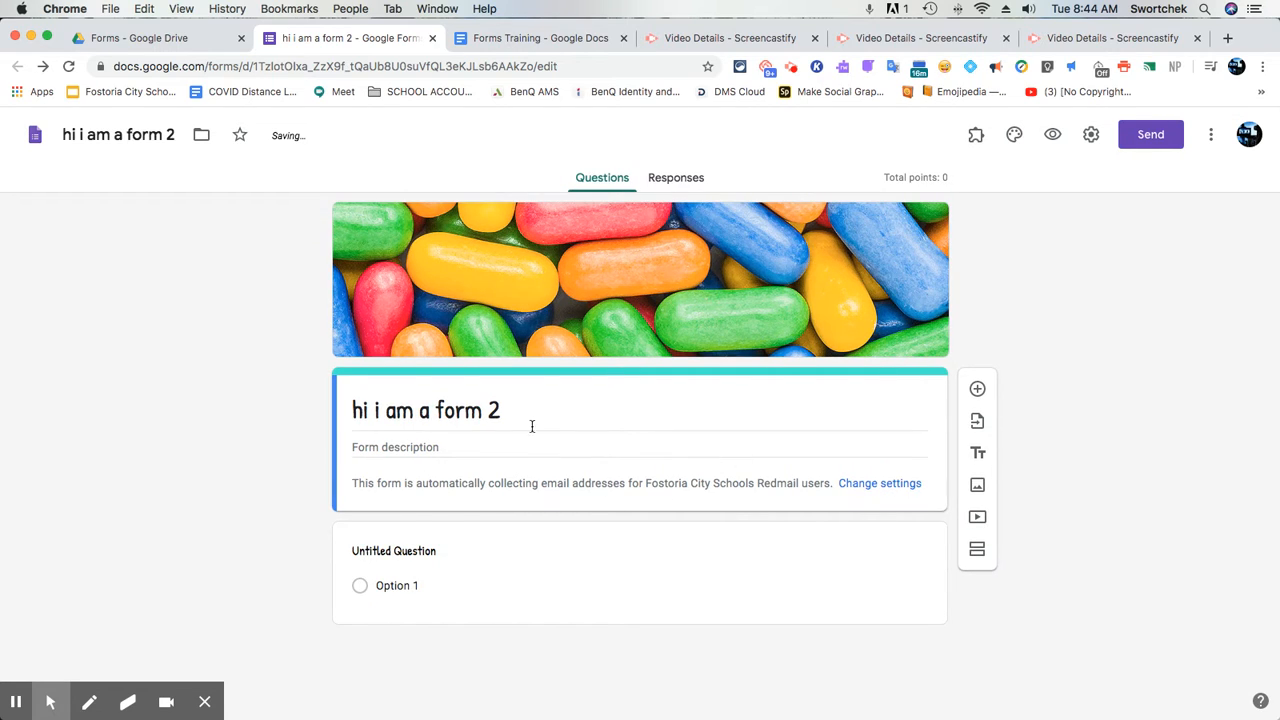
Fill the form description with two paragraphs of placeholder text, "jlasjflajsklfkaslfjlasdlfjsalkjdfja" and "askldjfklasjdflasdl;klfjasldfjl;jfdkl"
triple_click(483, 413)
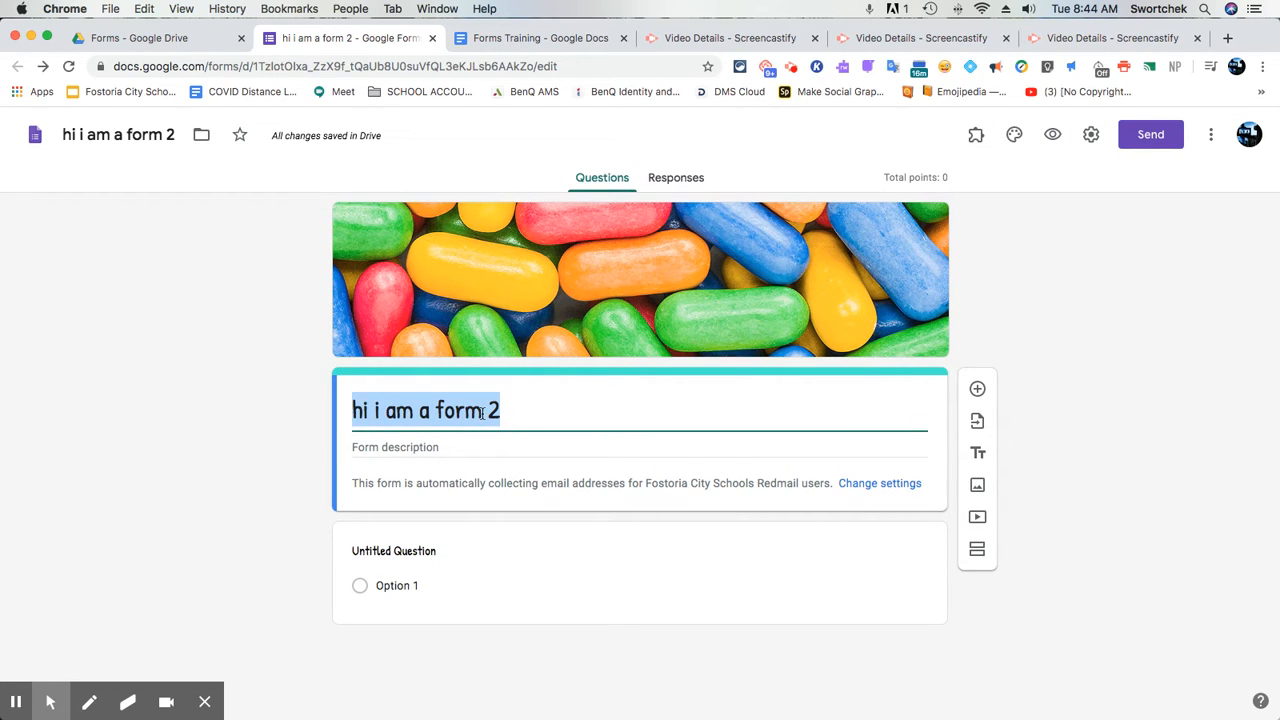
left_click(430, 446)
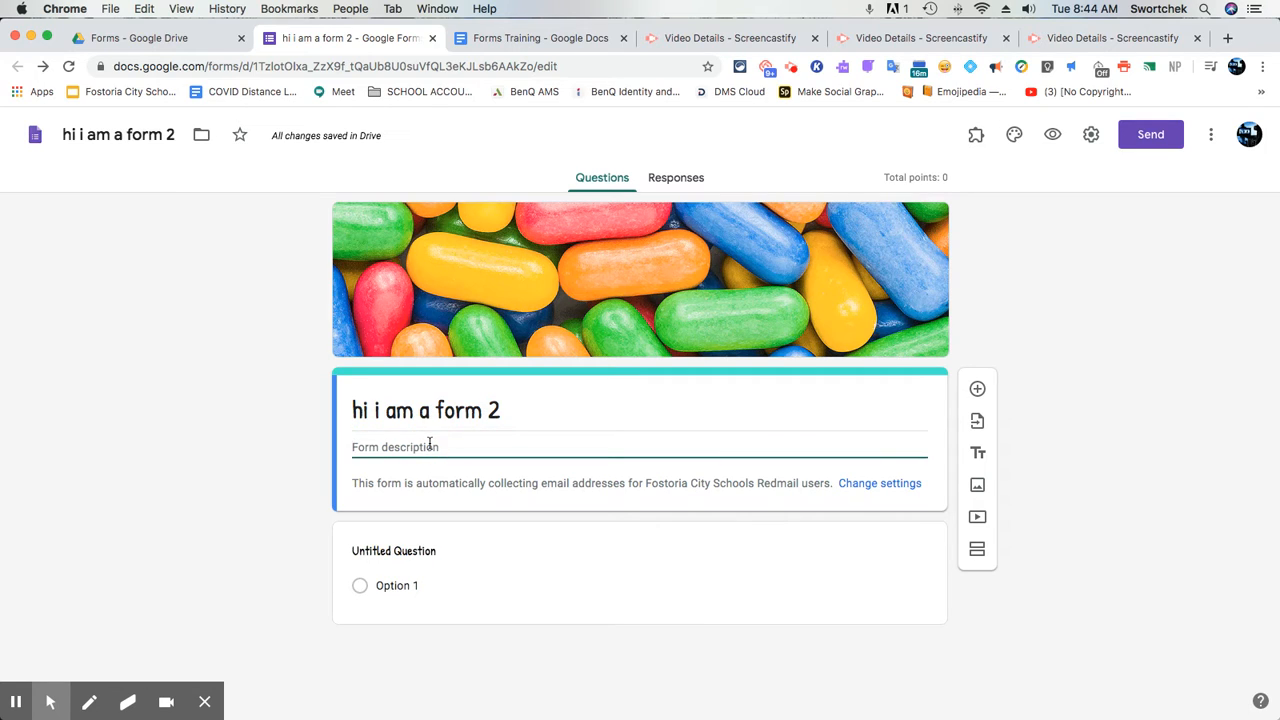
type("jlasjflajsklfkasljlasdlfjsalkjdfja")
key("Return")
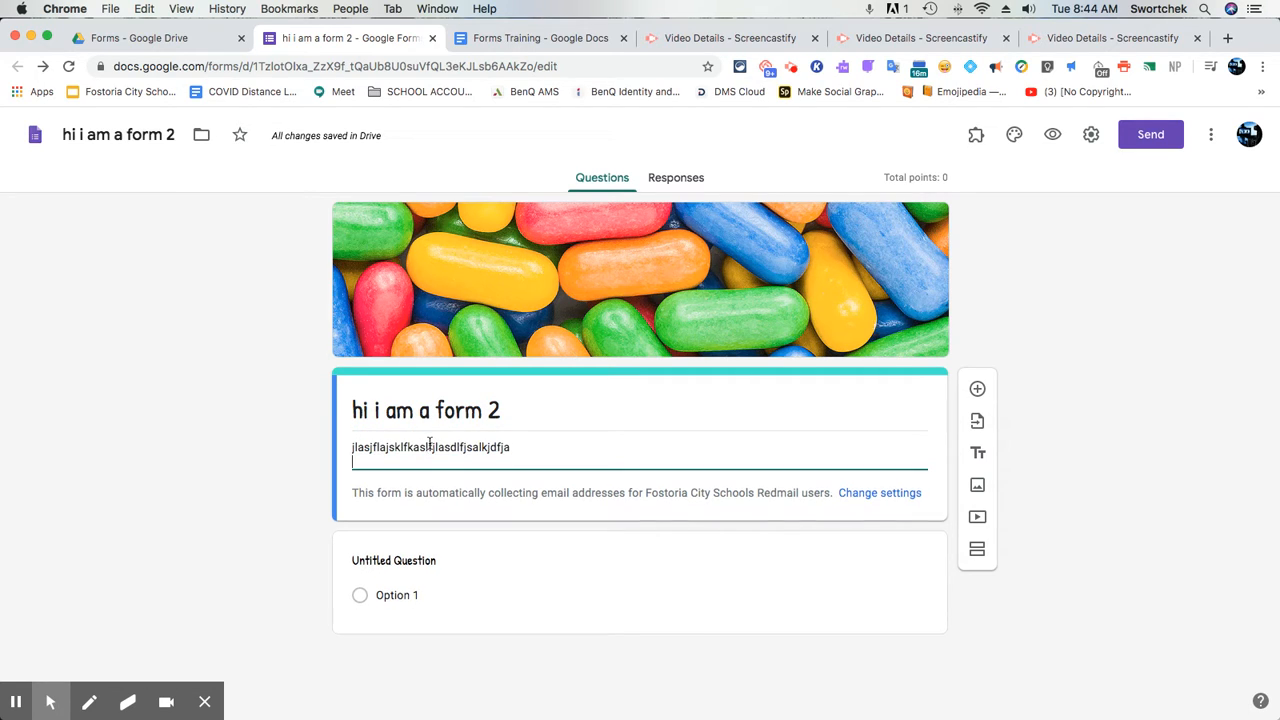
type("a")
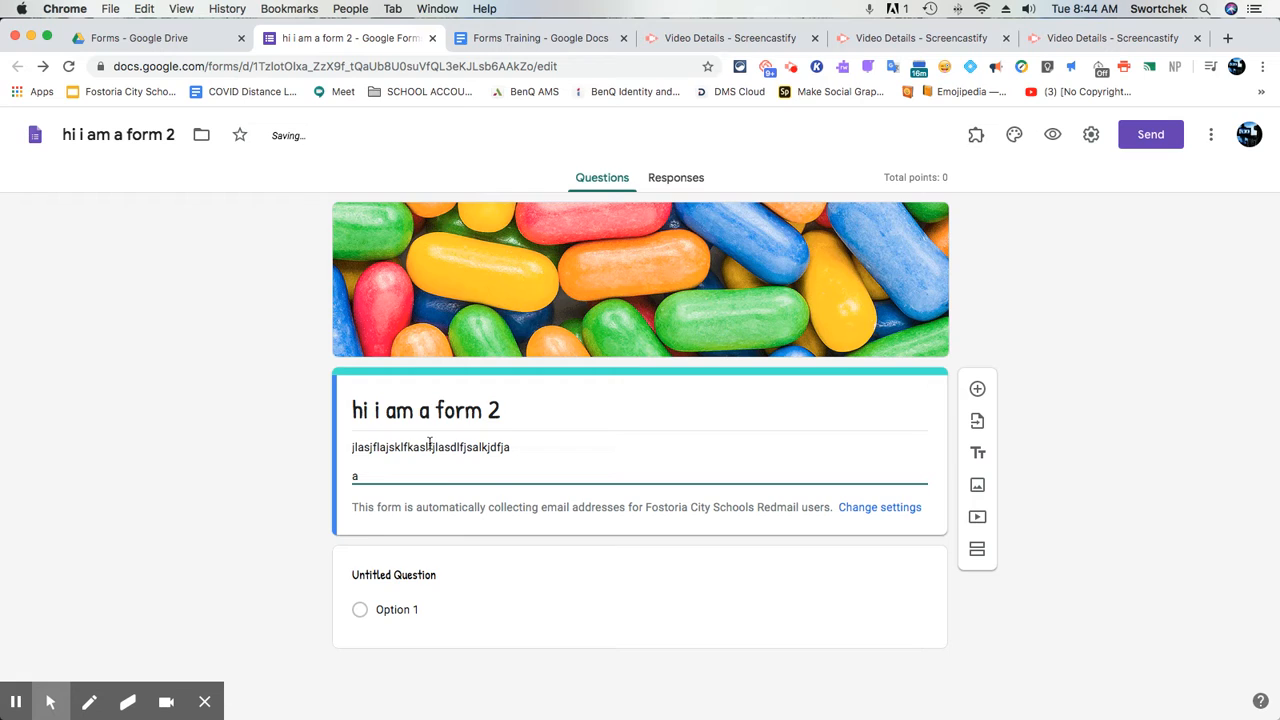
type("skldjfklasjdflasdl;klfjasldfjl;jfdkl")
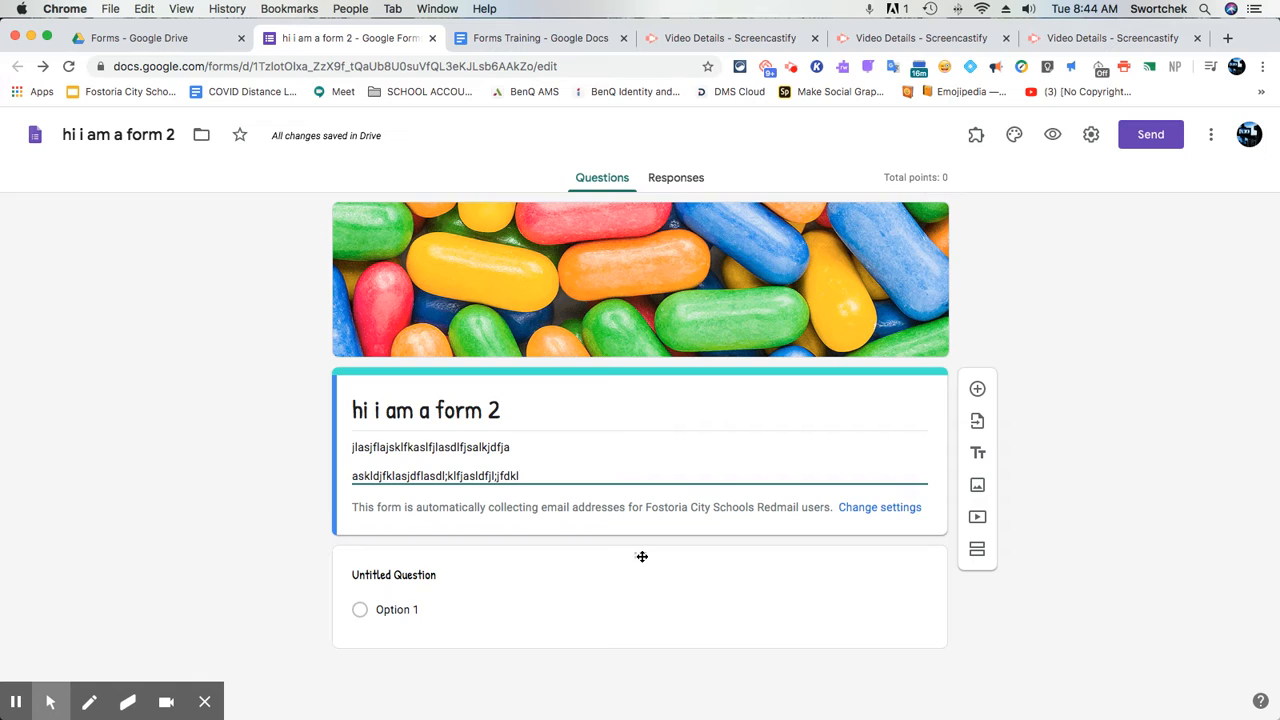
Add three blank multiple-choice questions below the form header and move the first one down one place
left_click(978, 390)
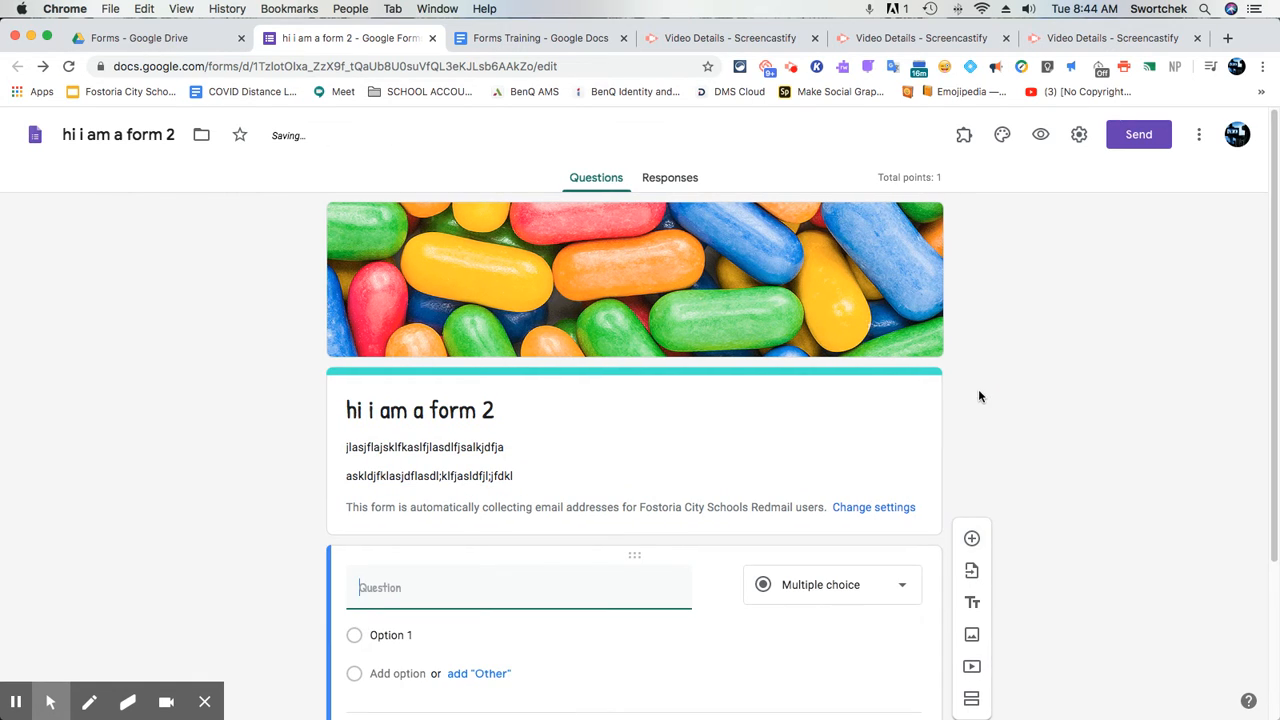
left_click(972, 540)
left_click(973, 542)
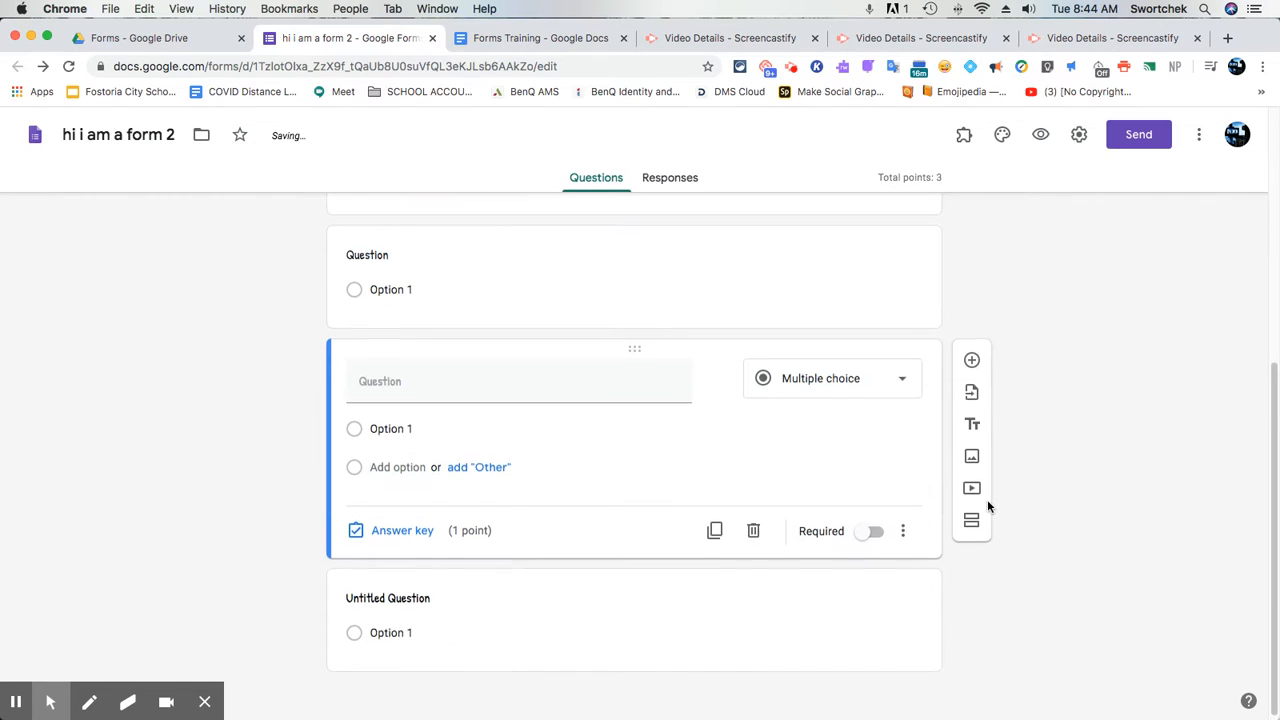
scroll(987, 499, "up", 2)
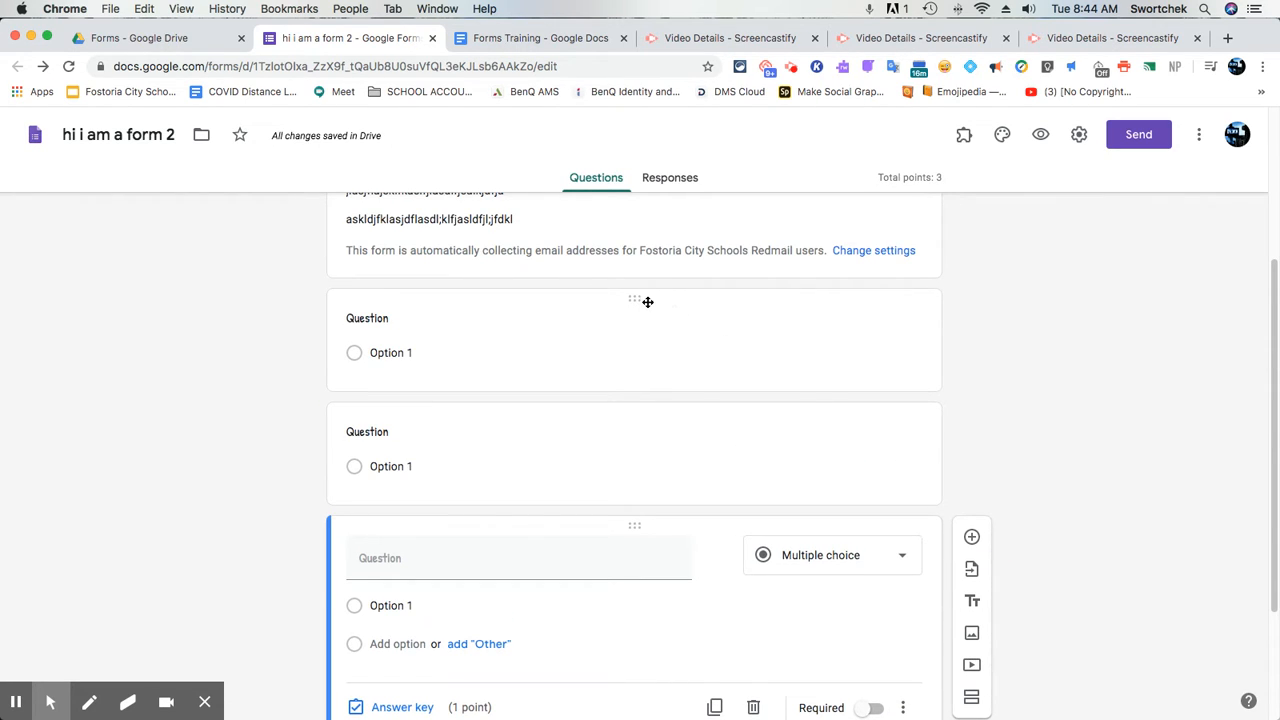
left_click_drag(635, 298, 634, 417)
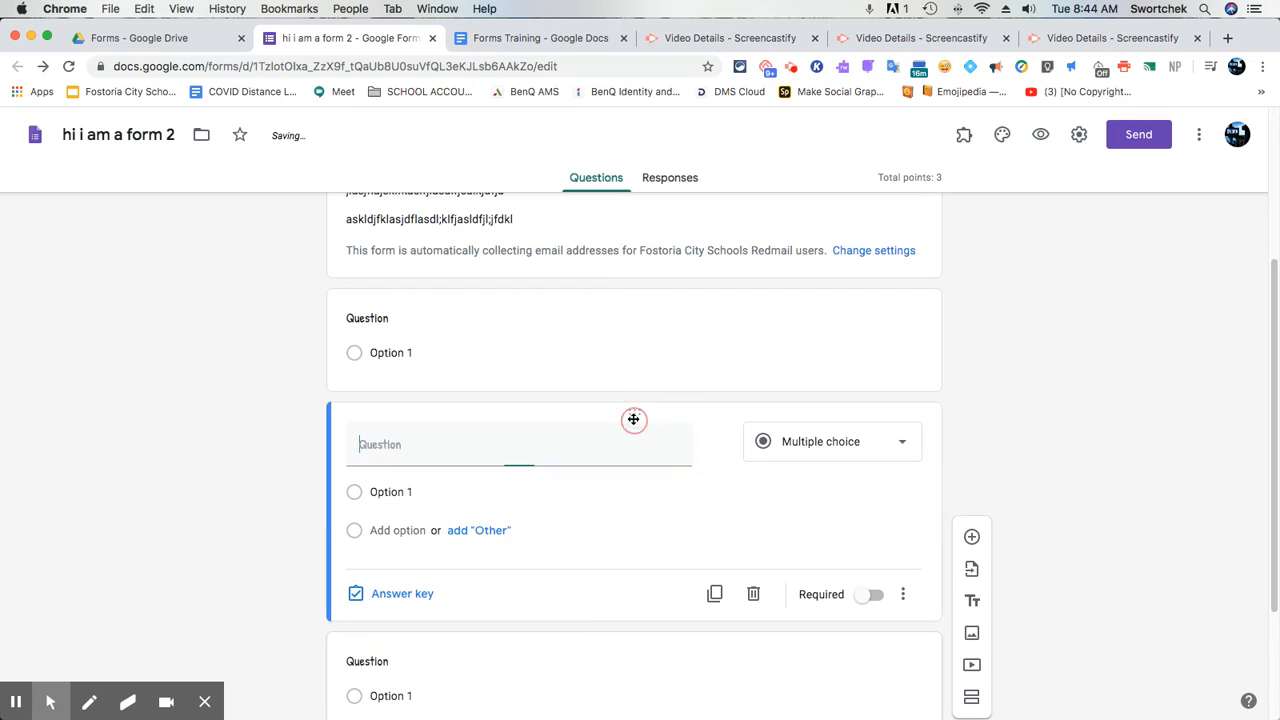
Give the first question the option "la;sjflkjaslkfdjasljdf" and the title "oi;asudfoiuasodfopsadufoia", and move it below the next blank question
left_click(451, 357)
type("la;sjflkjaslkfdjasljdf")
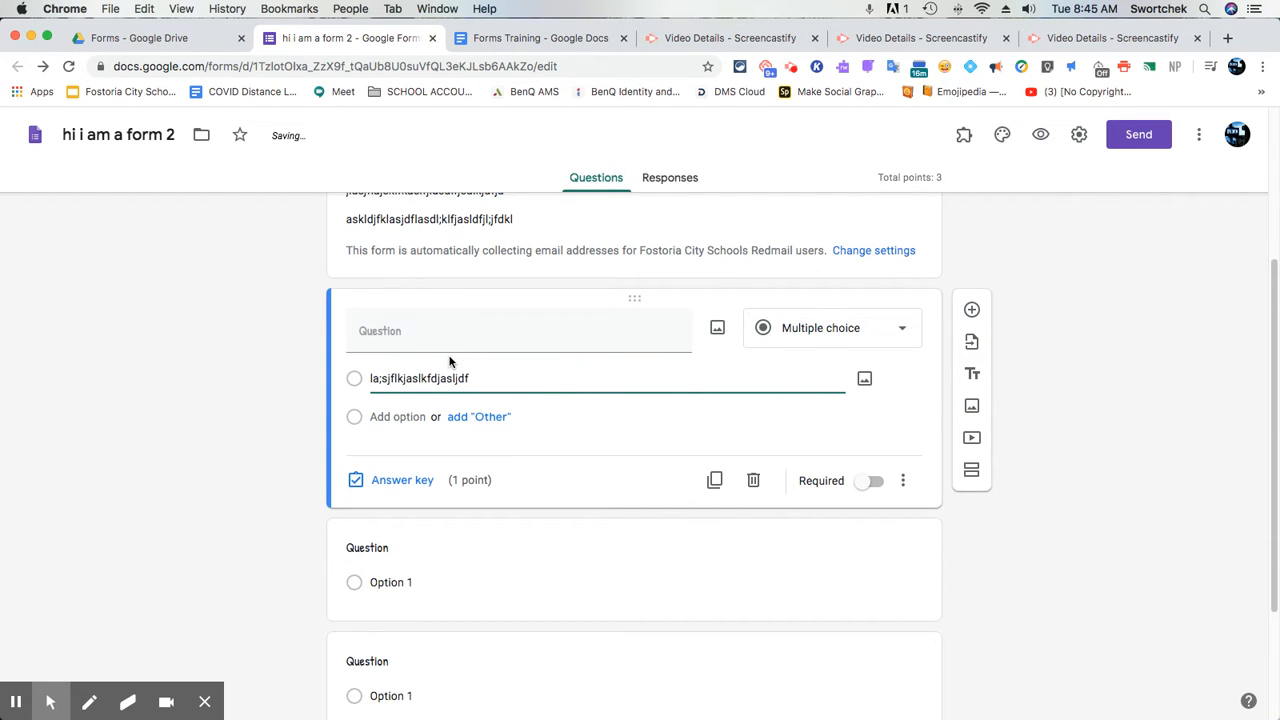
left_click(405, 331)
type("oi;asudfoijasodfopsadufo")
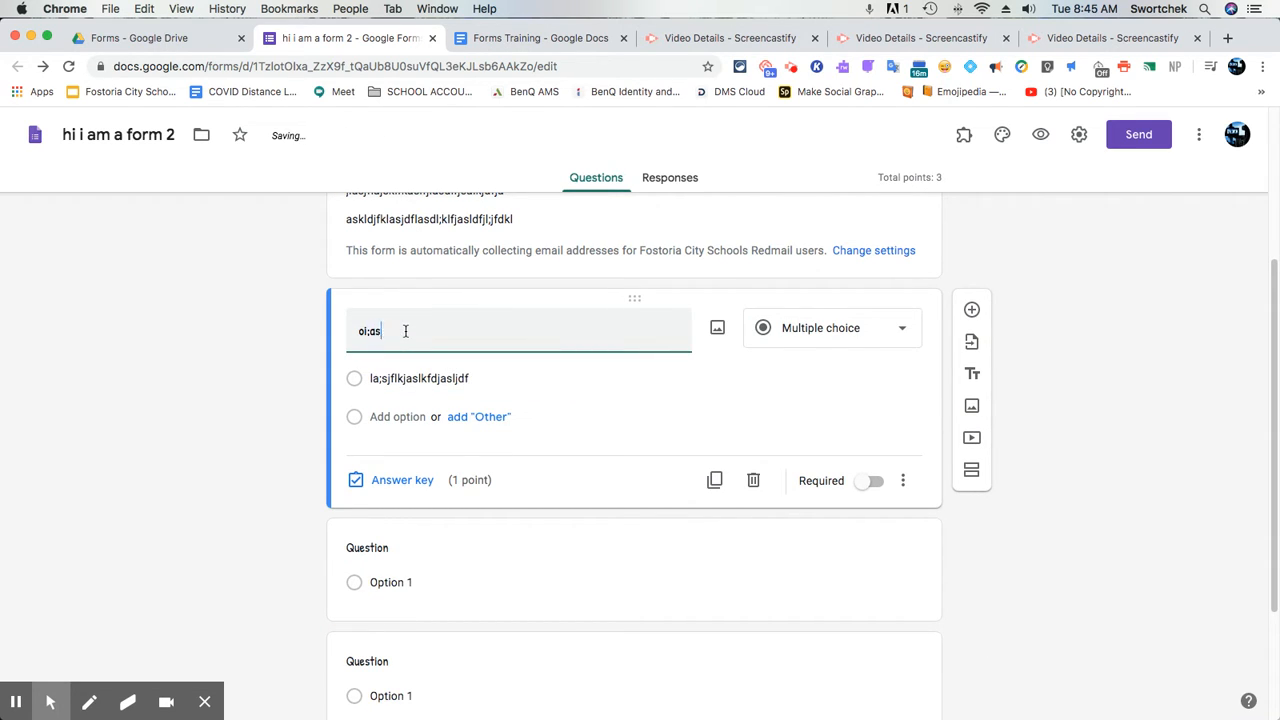
left_click(192, 290)
left_click_drag(646, 298, 622, 432)
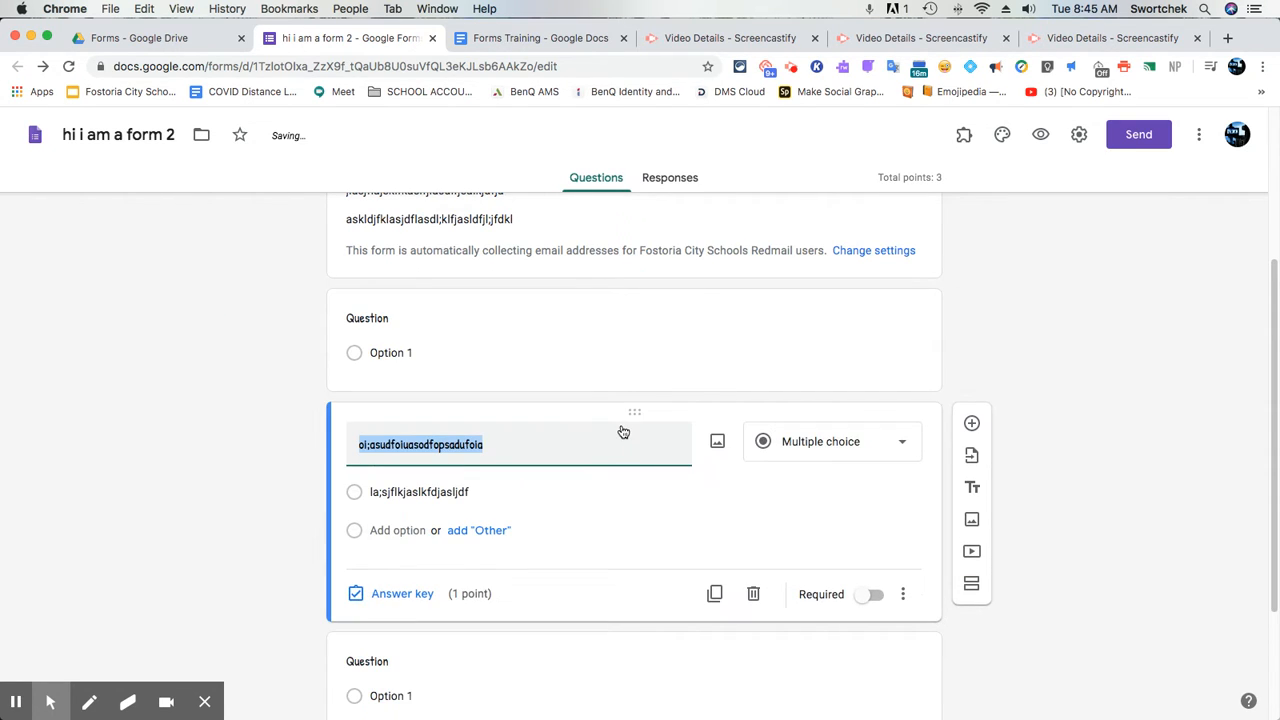
Title the blank first question "what color is the sky?"
left_click(625, 294)
left_click(630, 295)
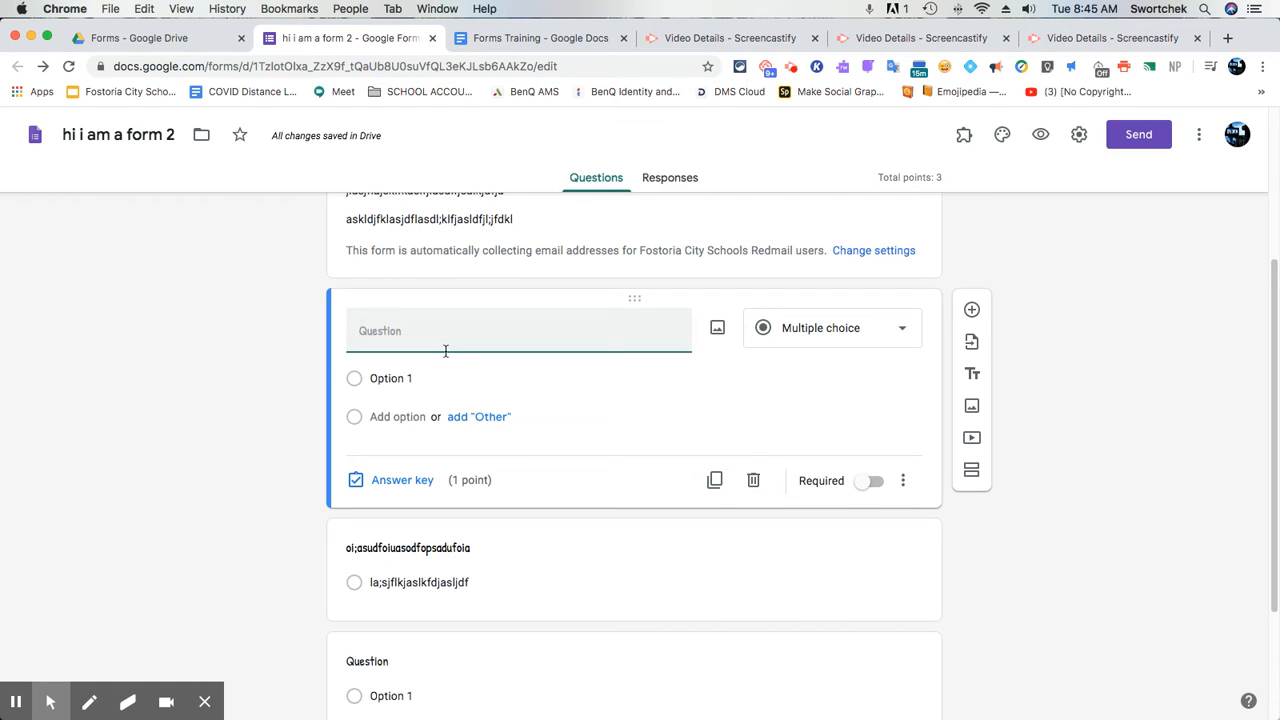
type("what color ")
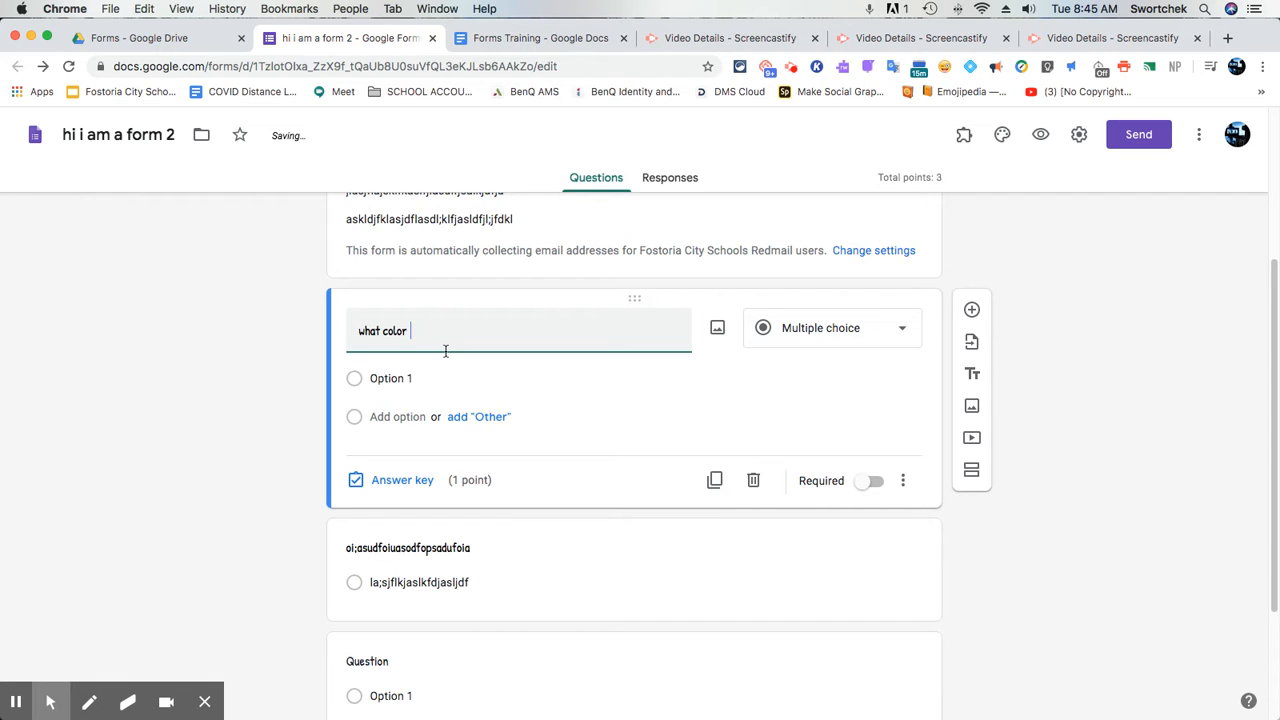
type("is the sky?")
Add the answer options blue, black, green and "Other" to the sky question, and move blue below black
left_click(418, 378)
type("blue")
key("Tab")
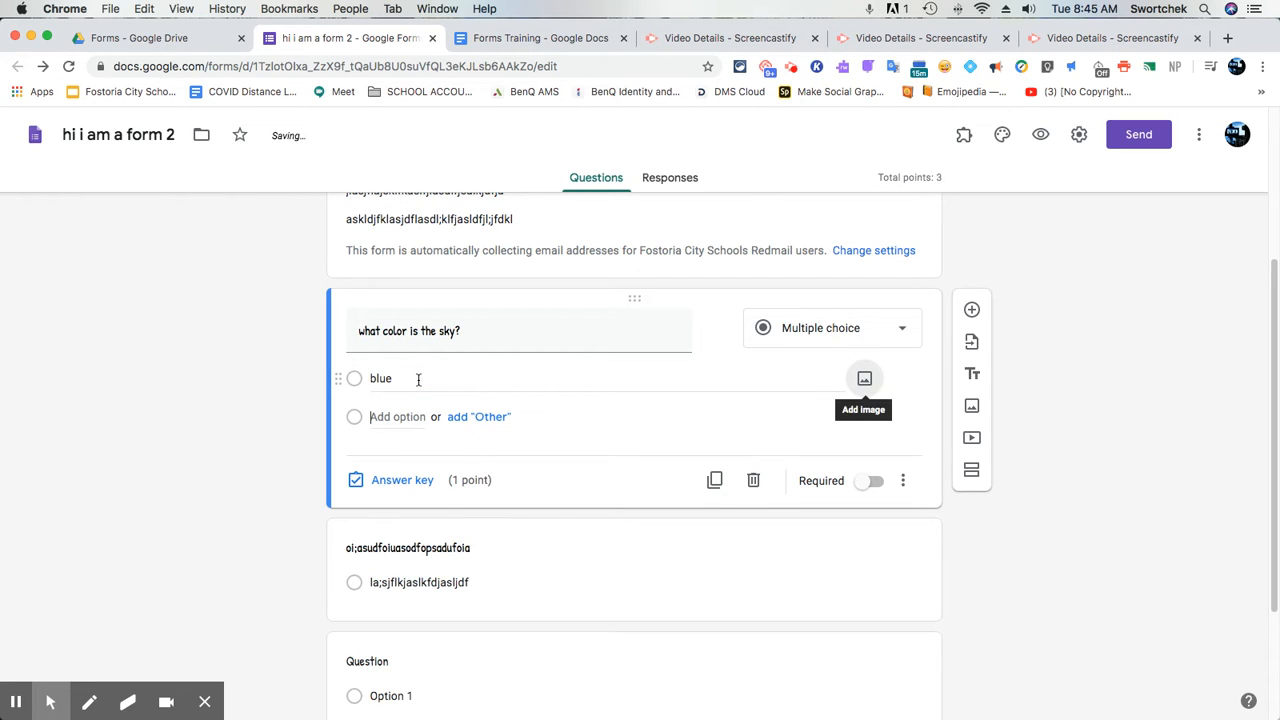
type("bla")
key("Tab")
key("Tab")
key("Tab")
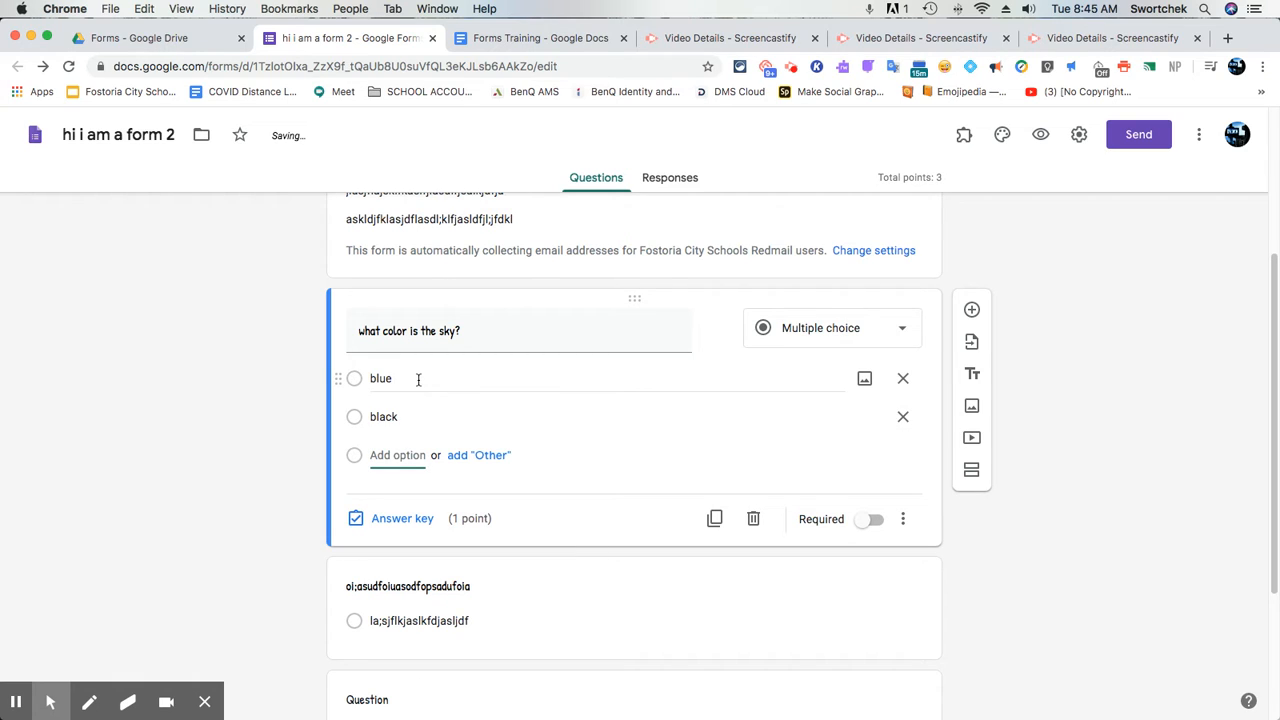
type("green")
key("Tab")
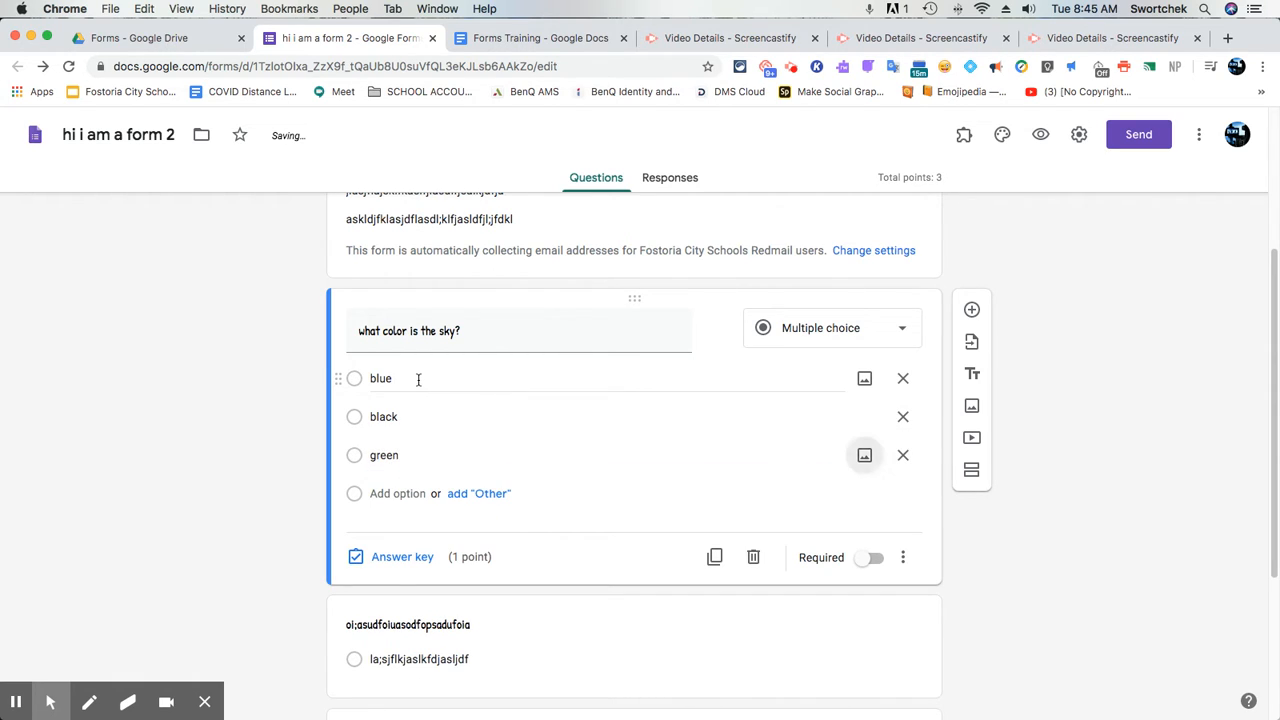
left_click(489, 497)
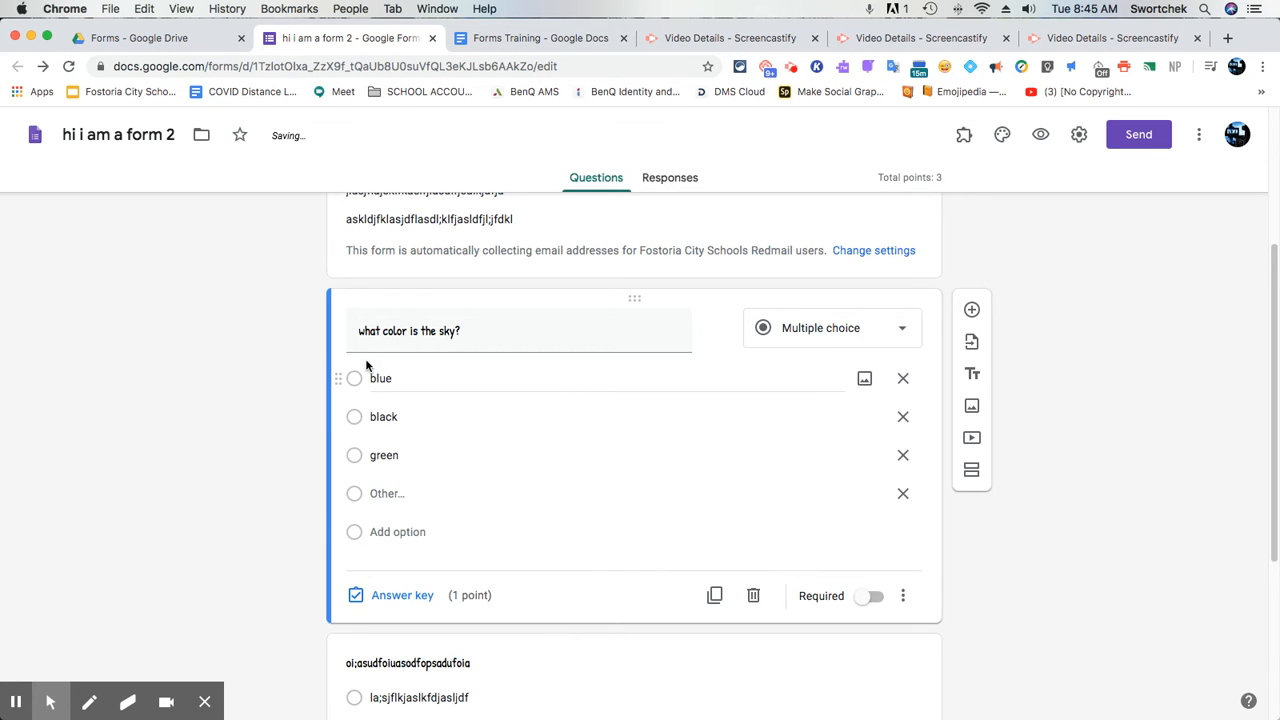
left_click_drag(337, 380, 340, 440)
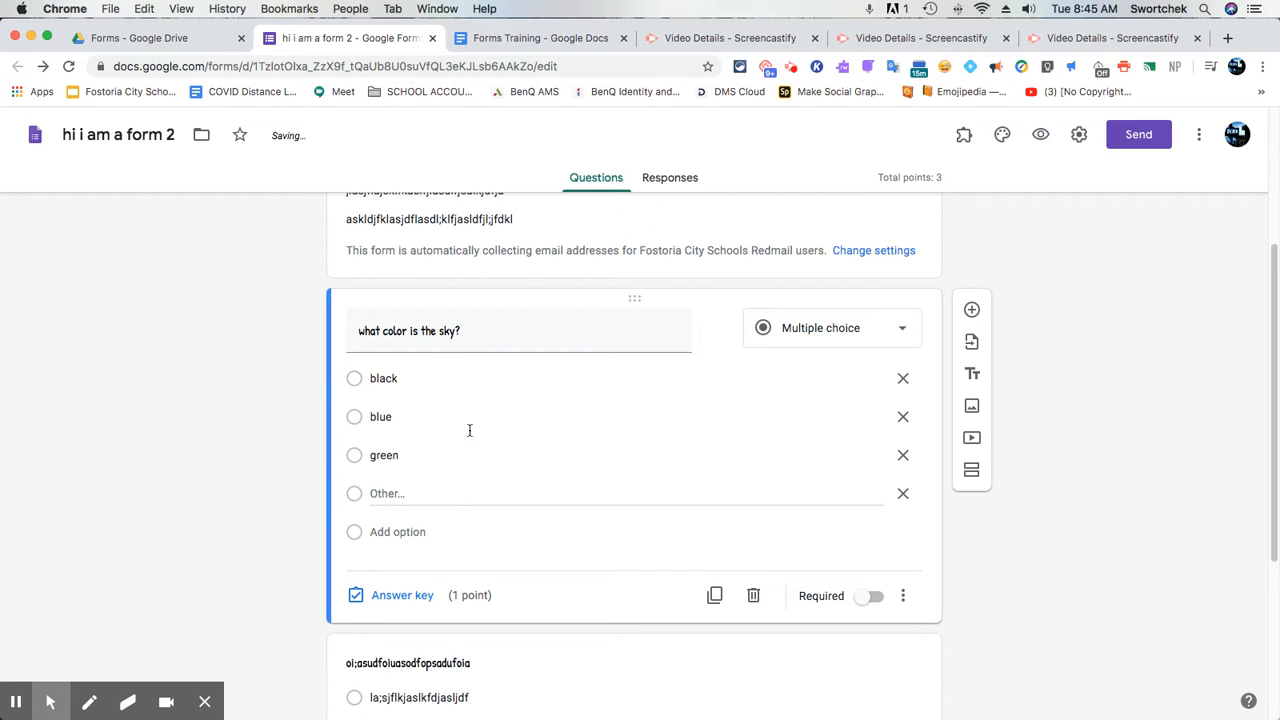
Insert the first picture from a Google image search for "sky" into the sky question
left_click(720, 330)
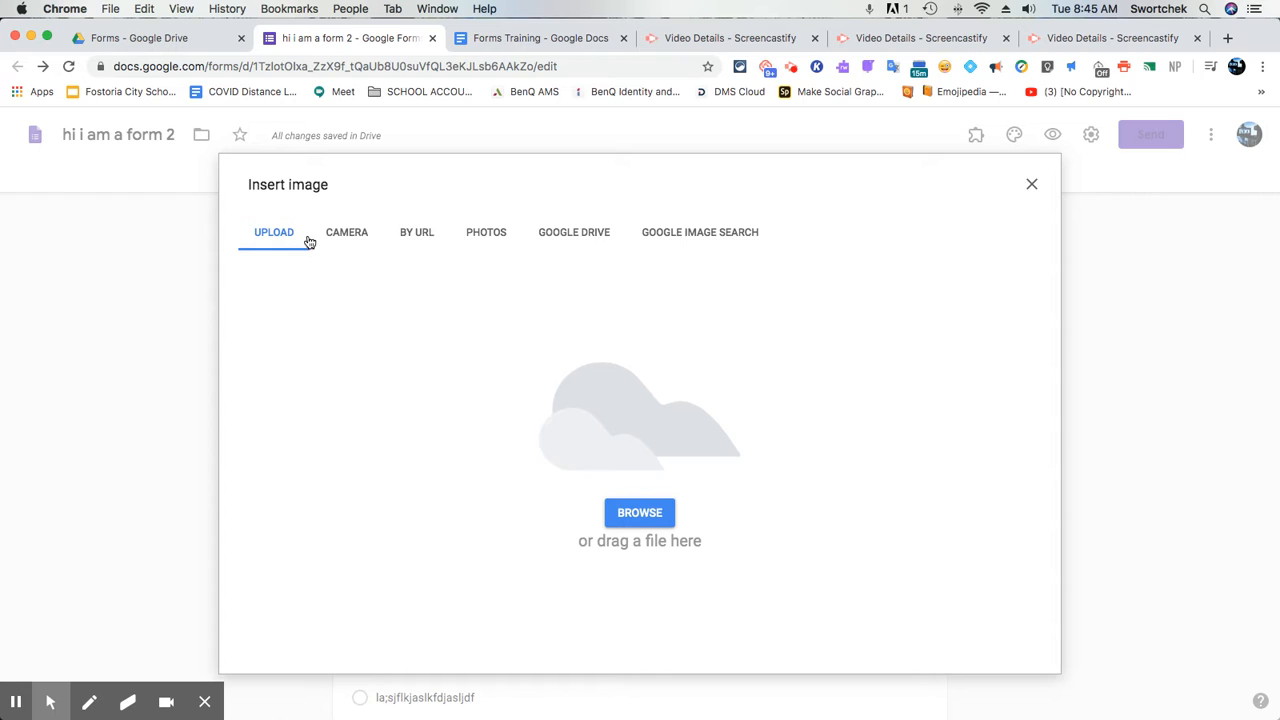
left_click(741, 233)
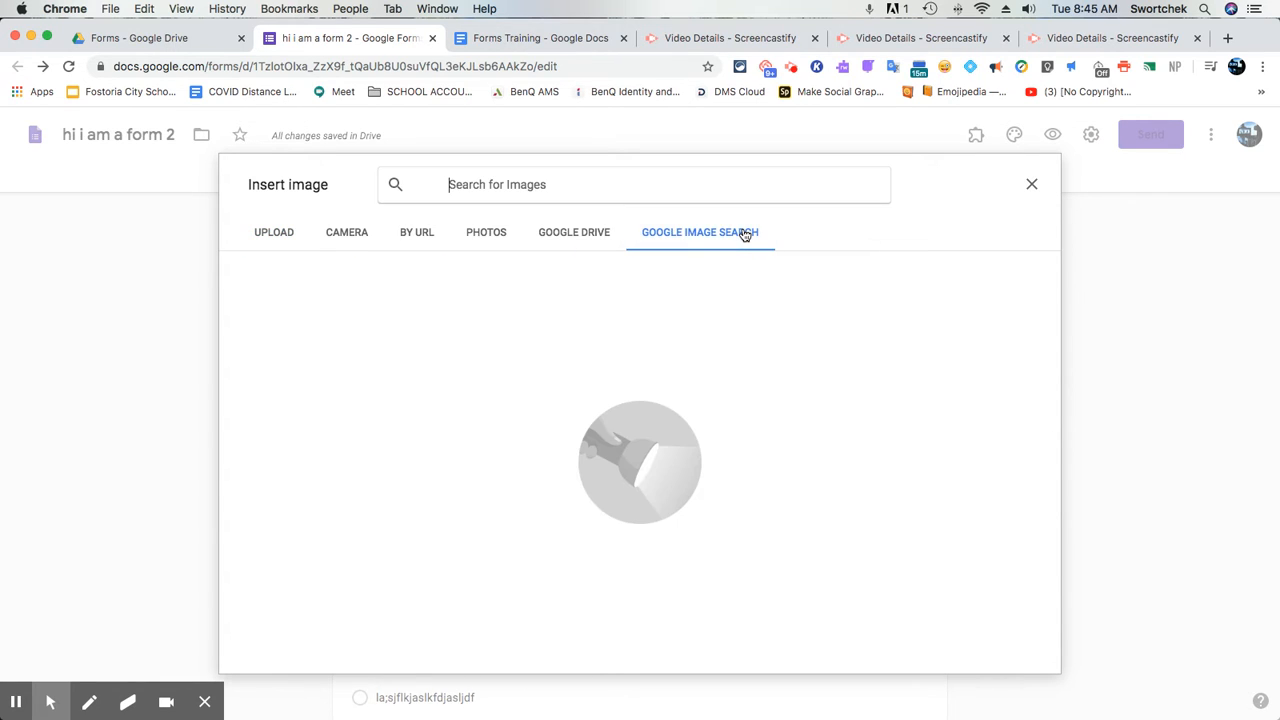
type("sky")
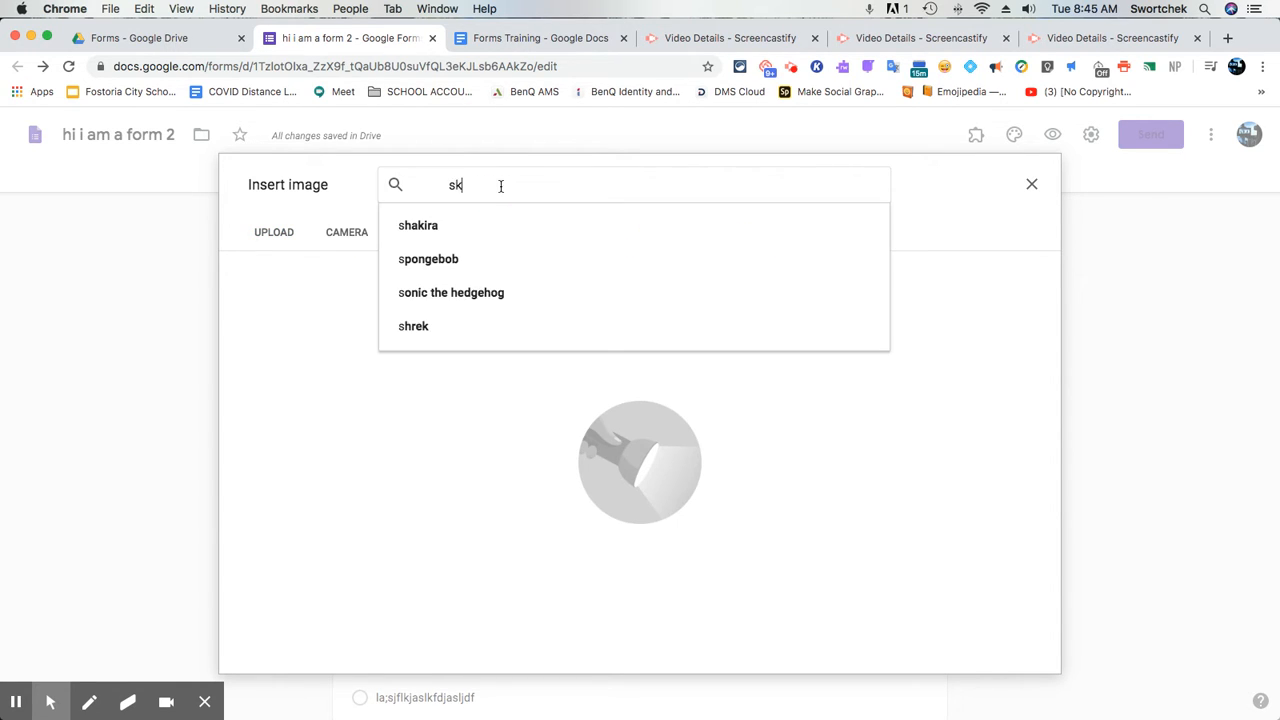
key("Return")
left_click(375, 311)
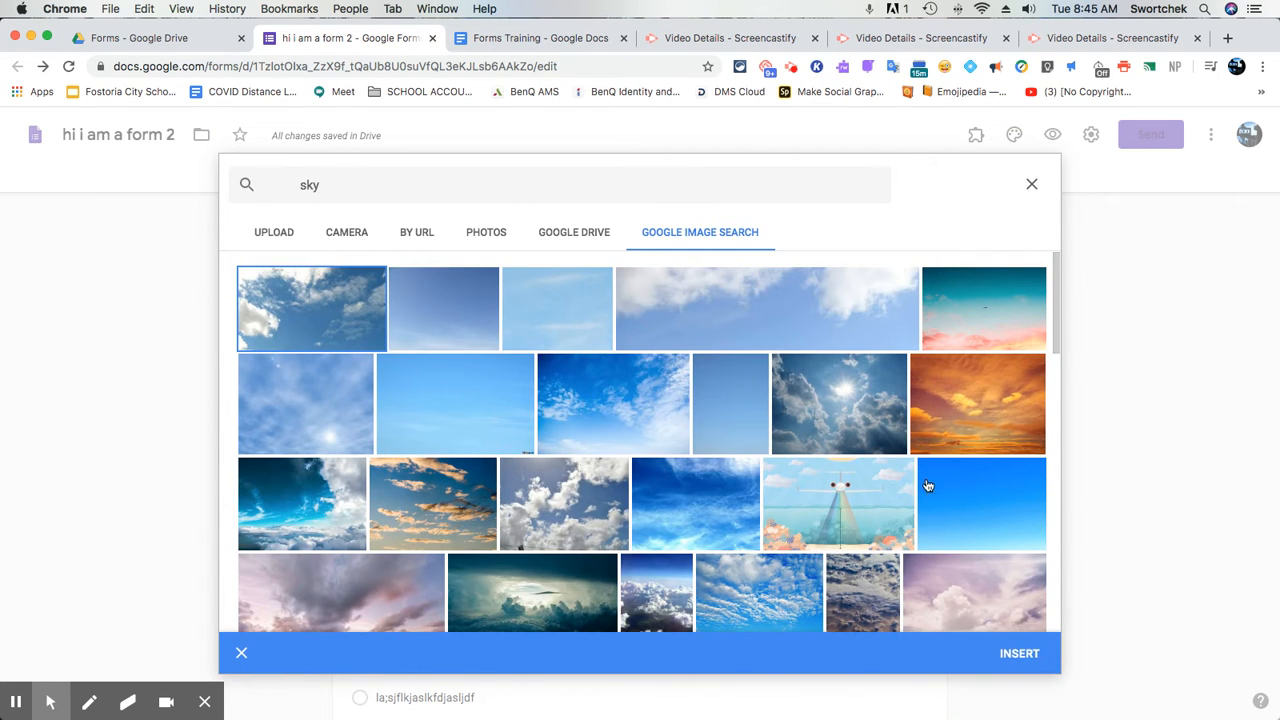
left_click(1022, 660)
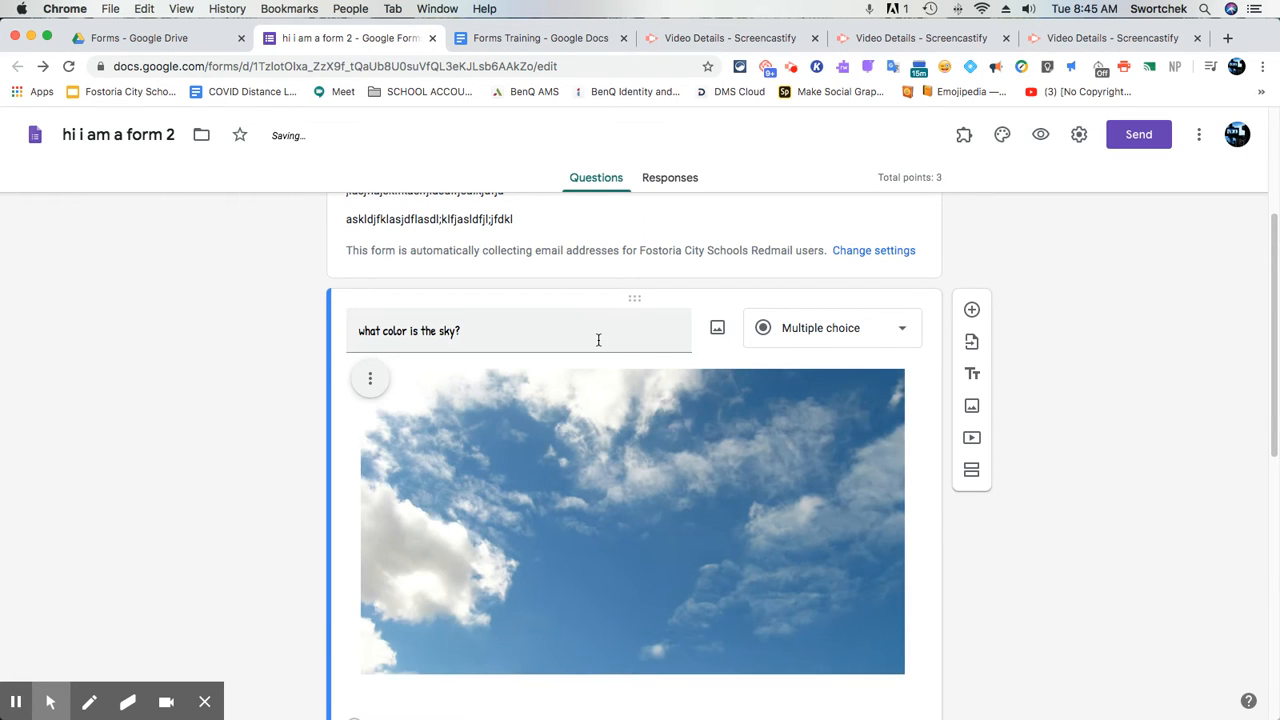
Add a plain black picture from a Google image search for "black" to the black answer option
scroll(599, 337, "down", 5)
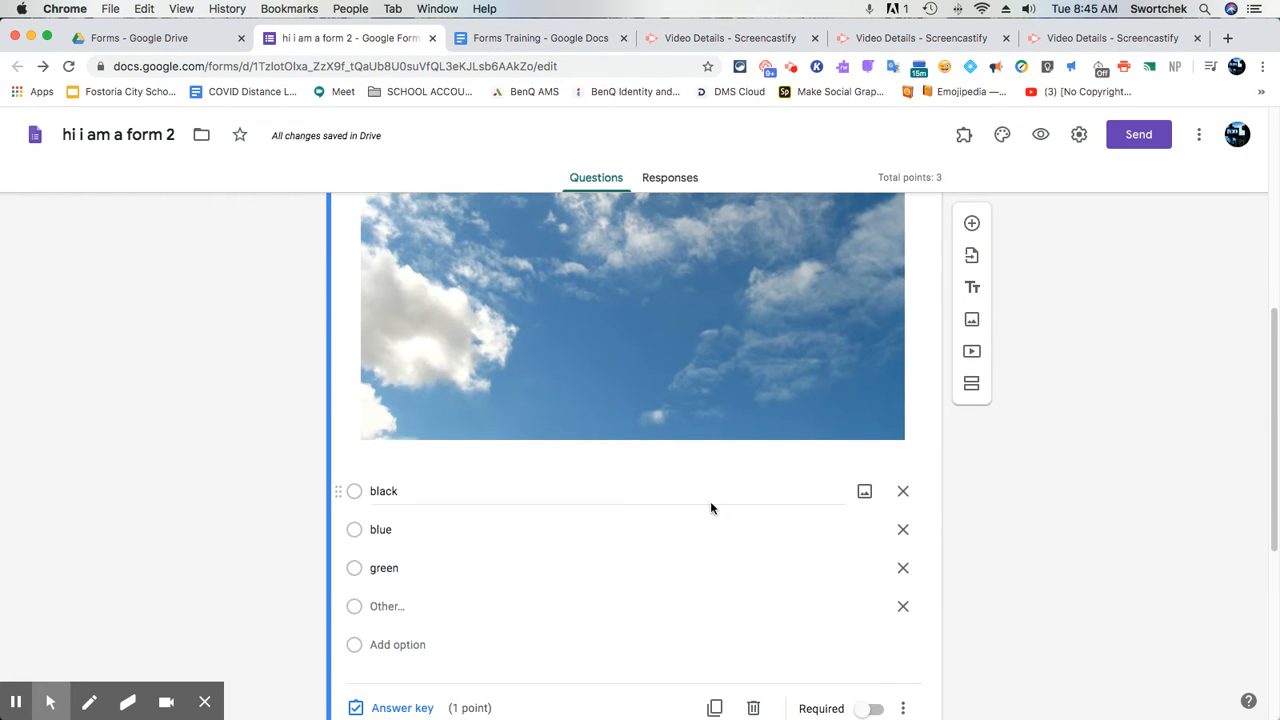
left_click(864, 491)
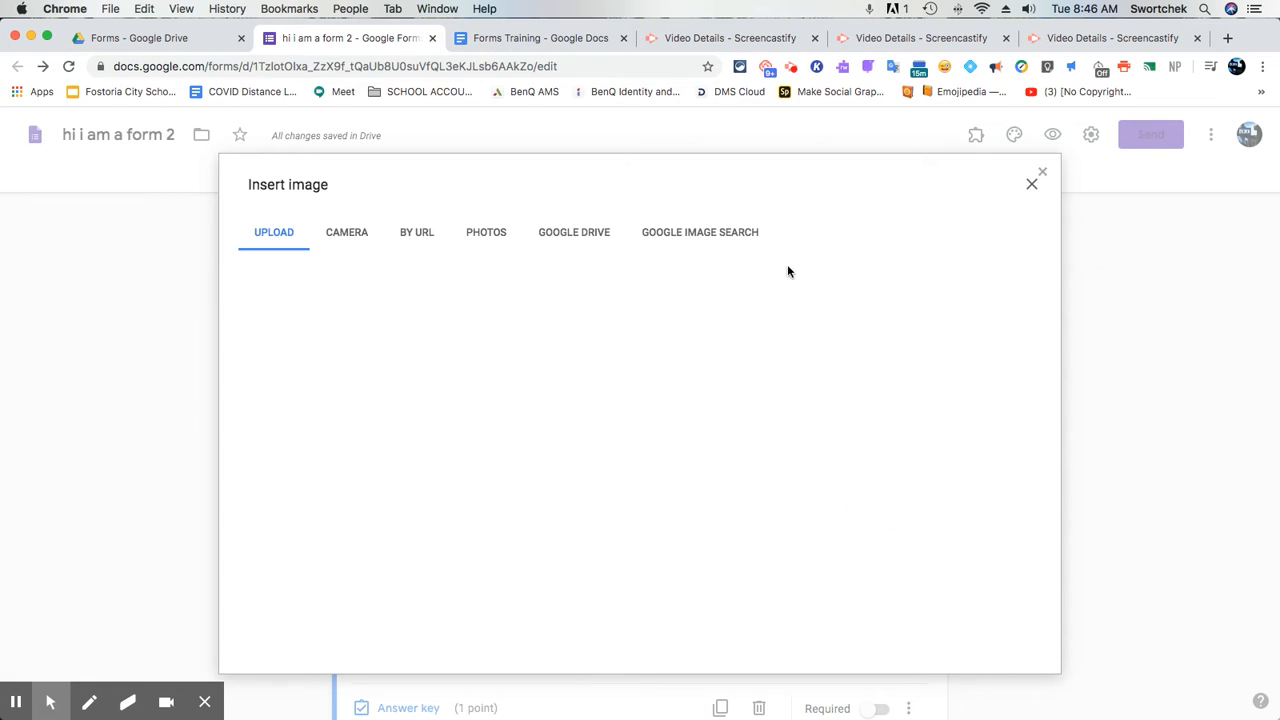
left_click(697, 250)
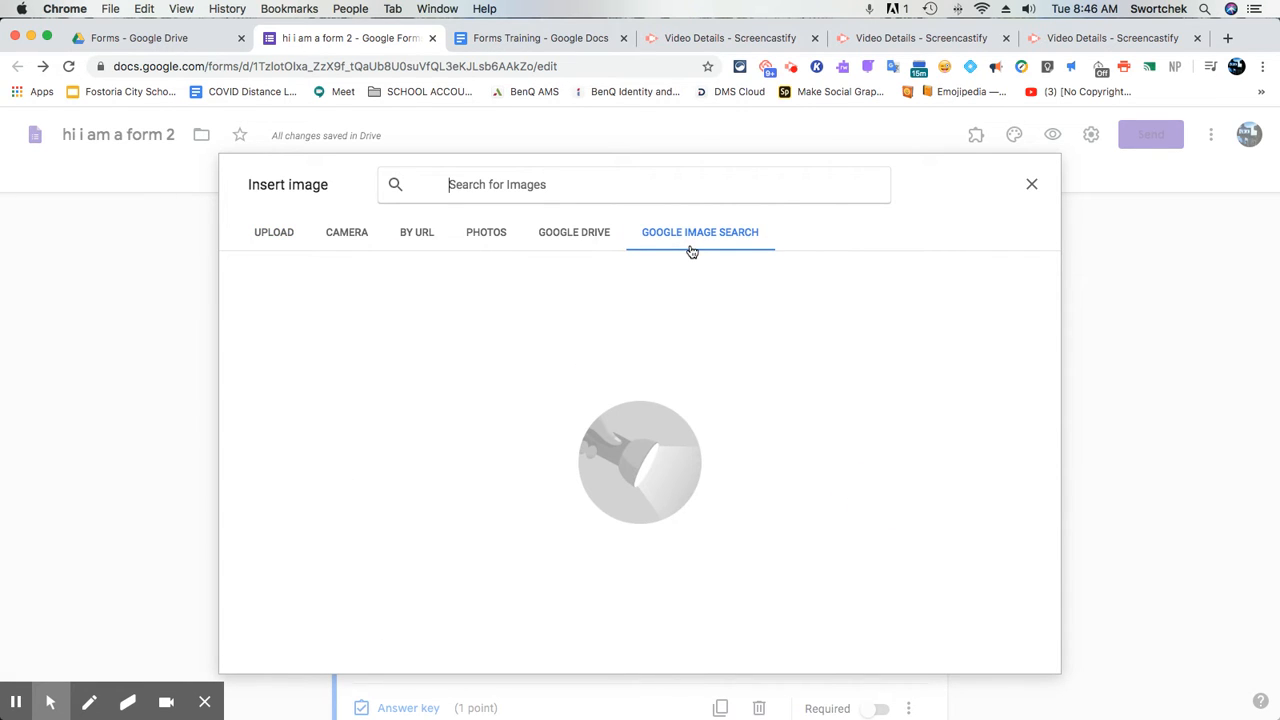
type("black")
key("Return")
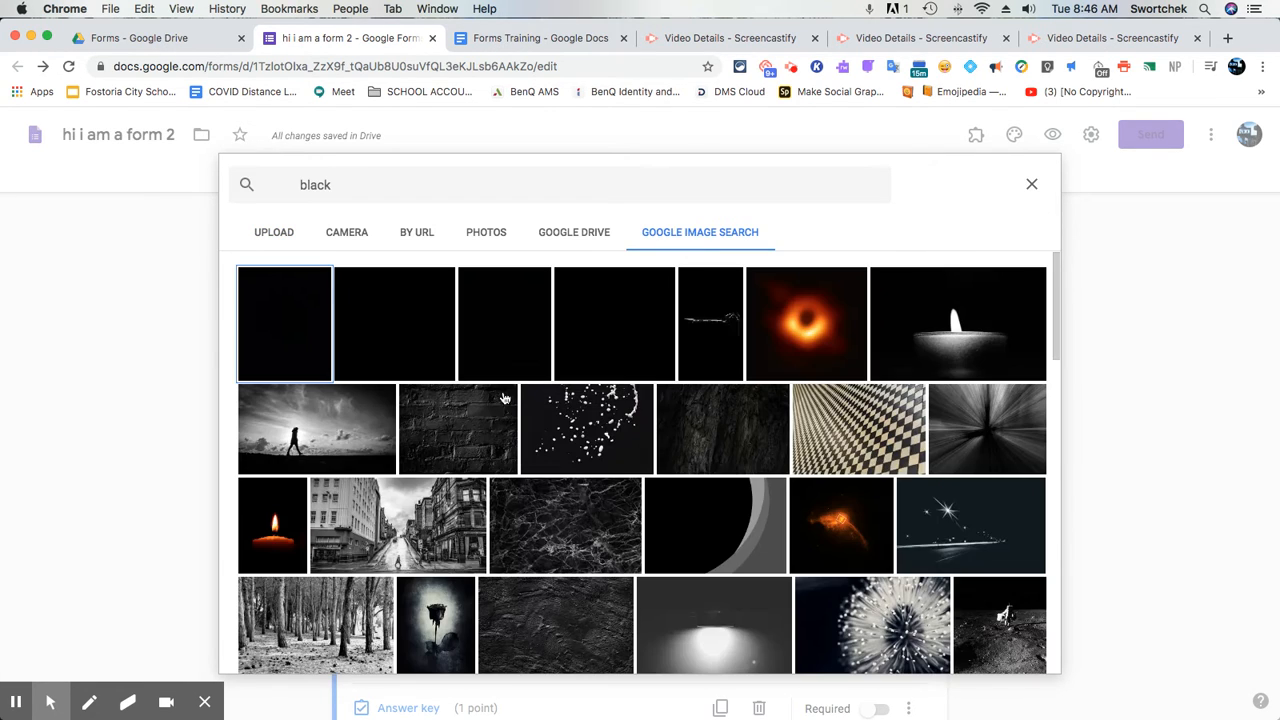
left_click(402, 332)
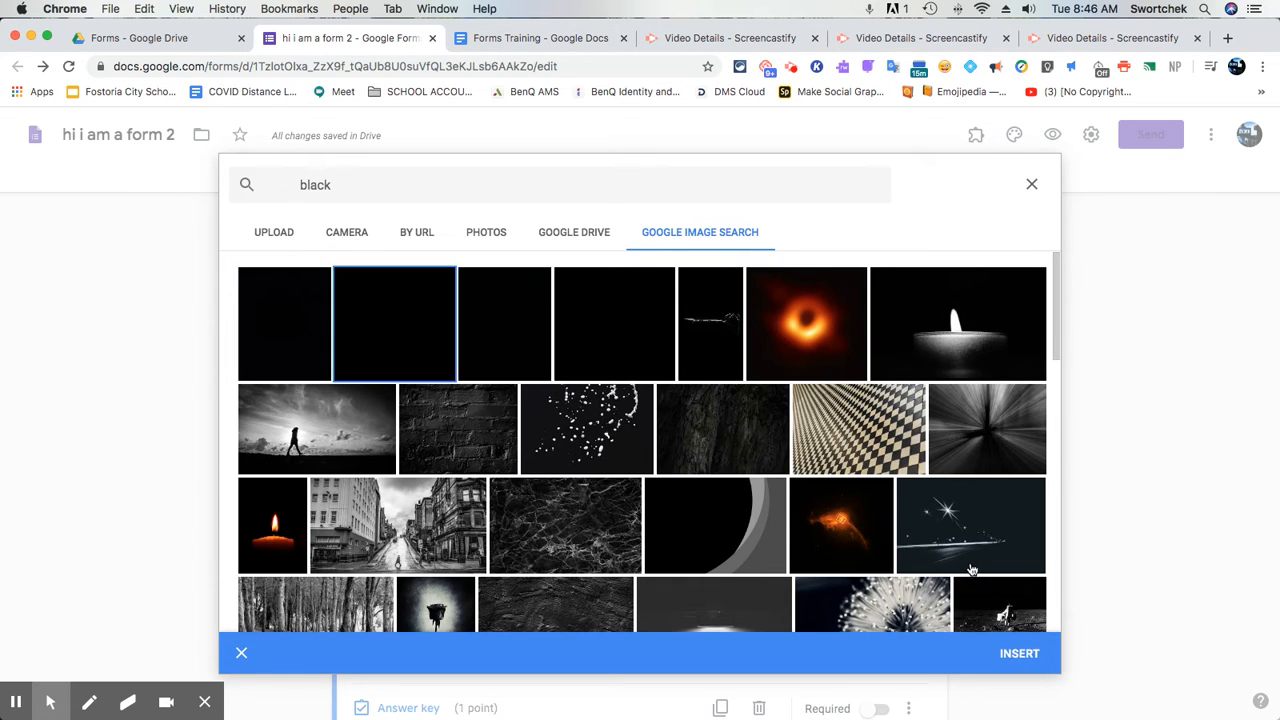
left_click(1008, 654)
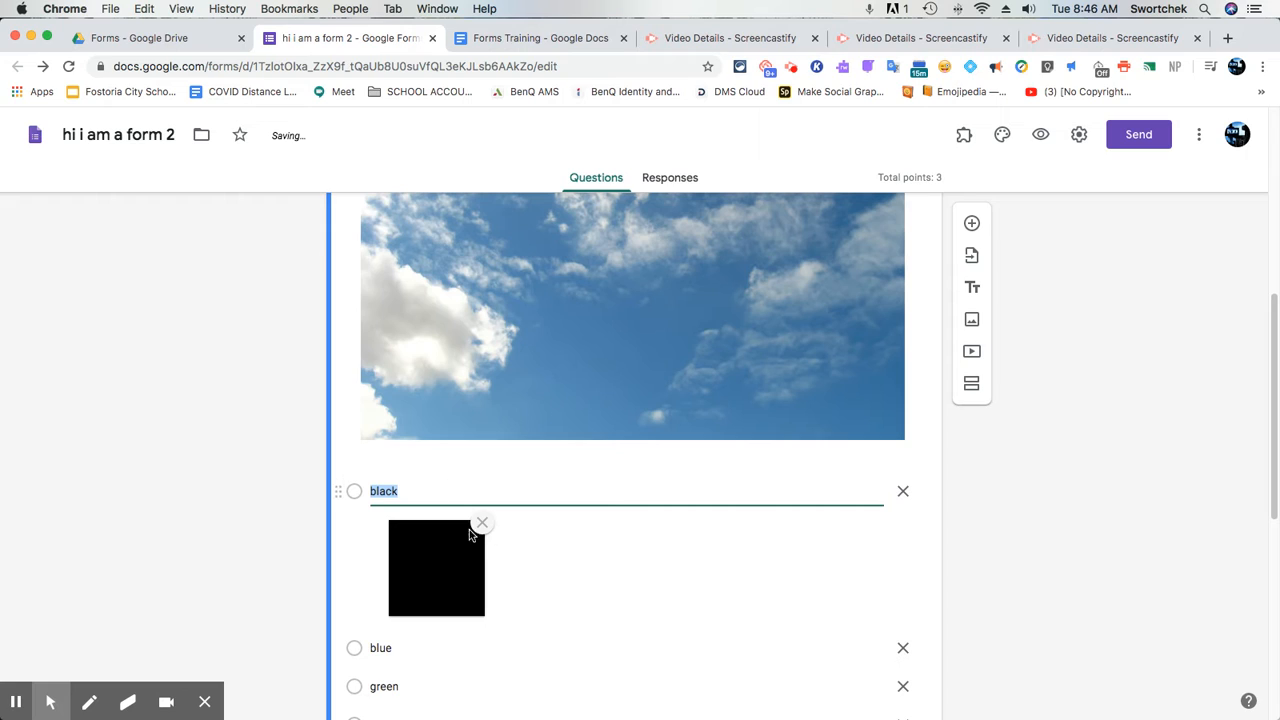
Remove the picture from the black answer option
left_click(1027, 516)
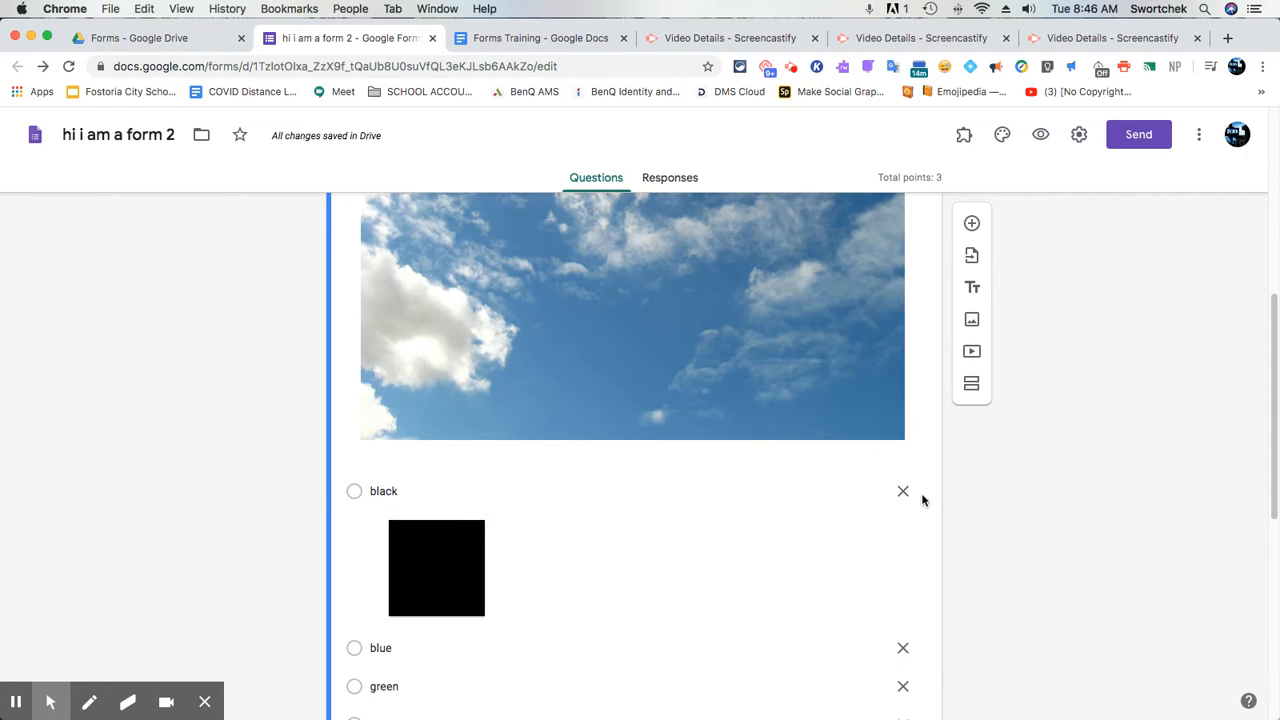
left_click(479, 526)
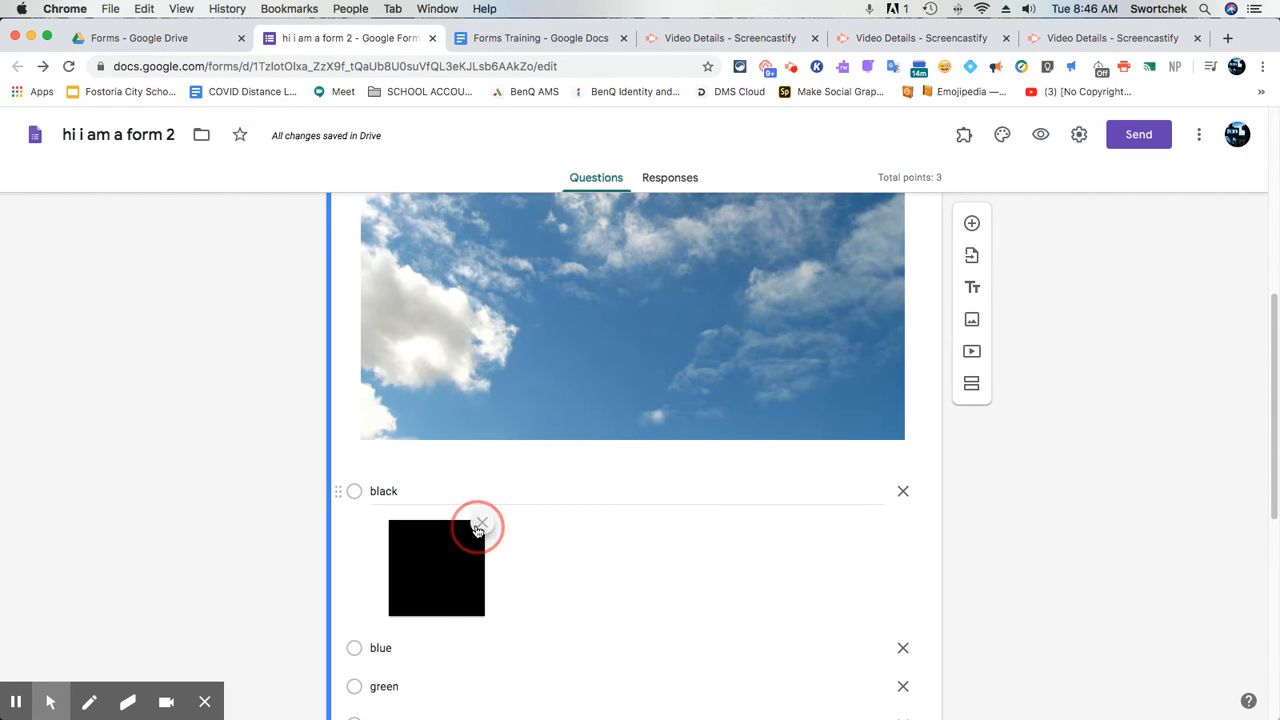
Select the sky picture in the question and check its context menu for picture options
scroll(705, 418, "up", 3)
left_click(886, 395)
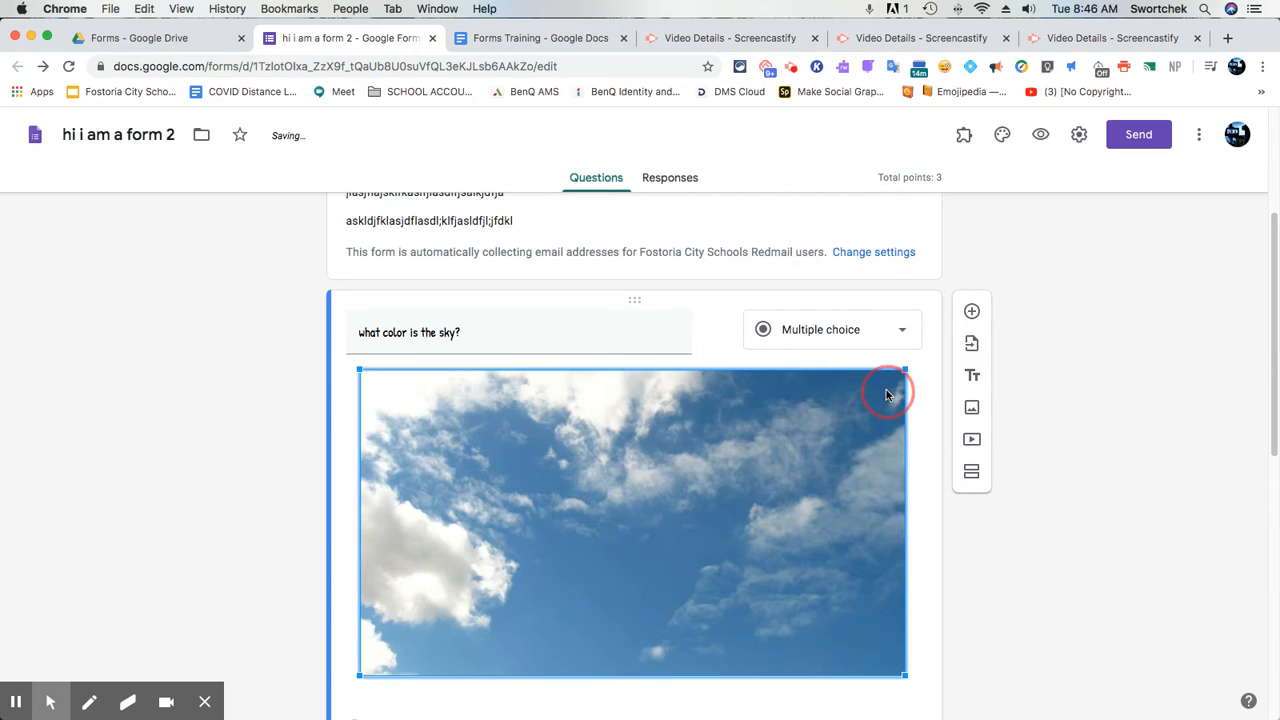
scroll(728, 388, "down", 1)
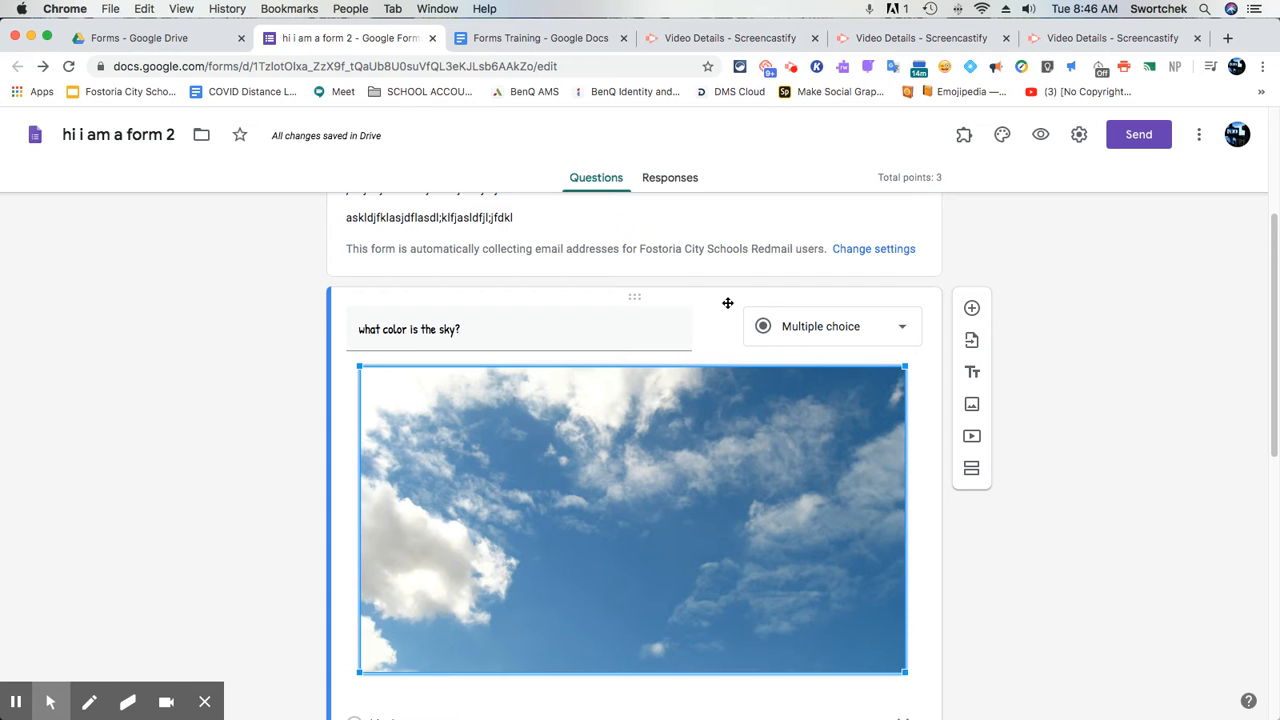
scroll(722, 371, "up", 1)
right_click(714, 396)
key("Escape")
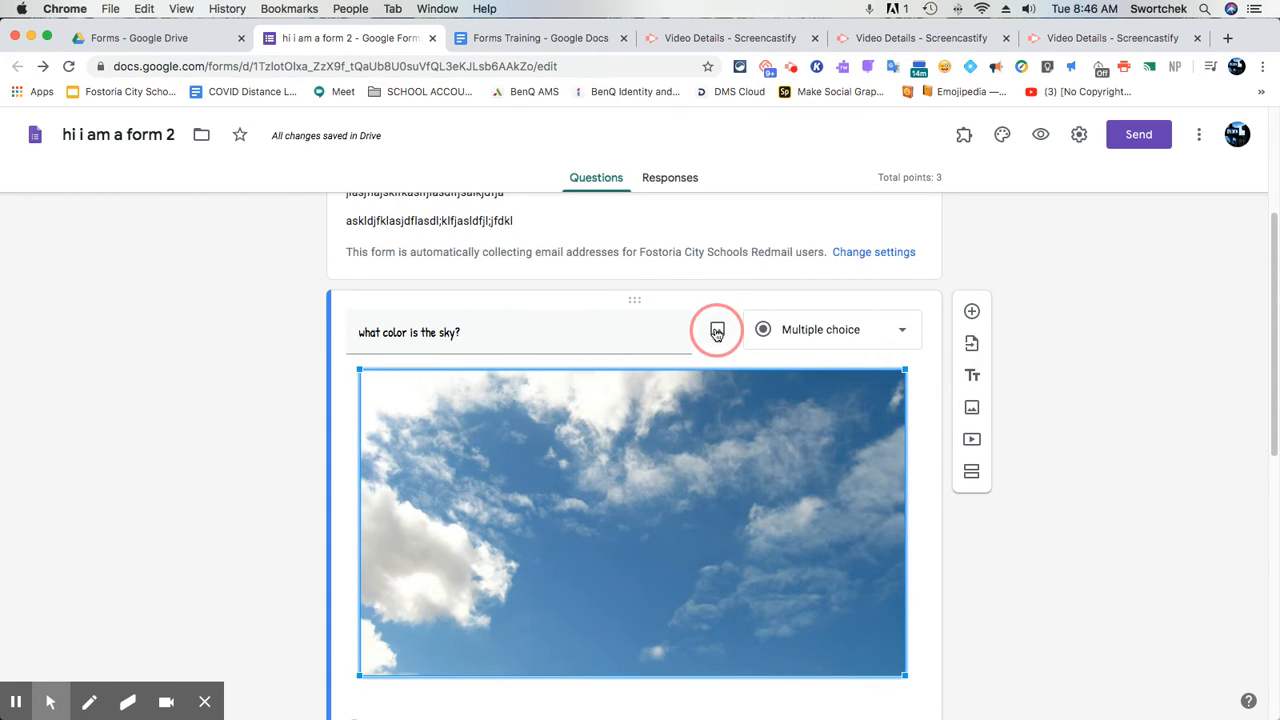
Remove the sky picture from the "what color is the sky?" question
left_click(714, 328)
left_click(1031, 184)
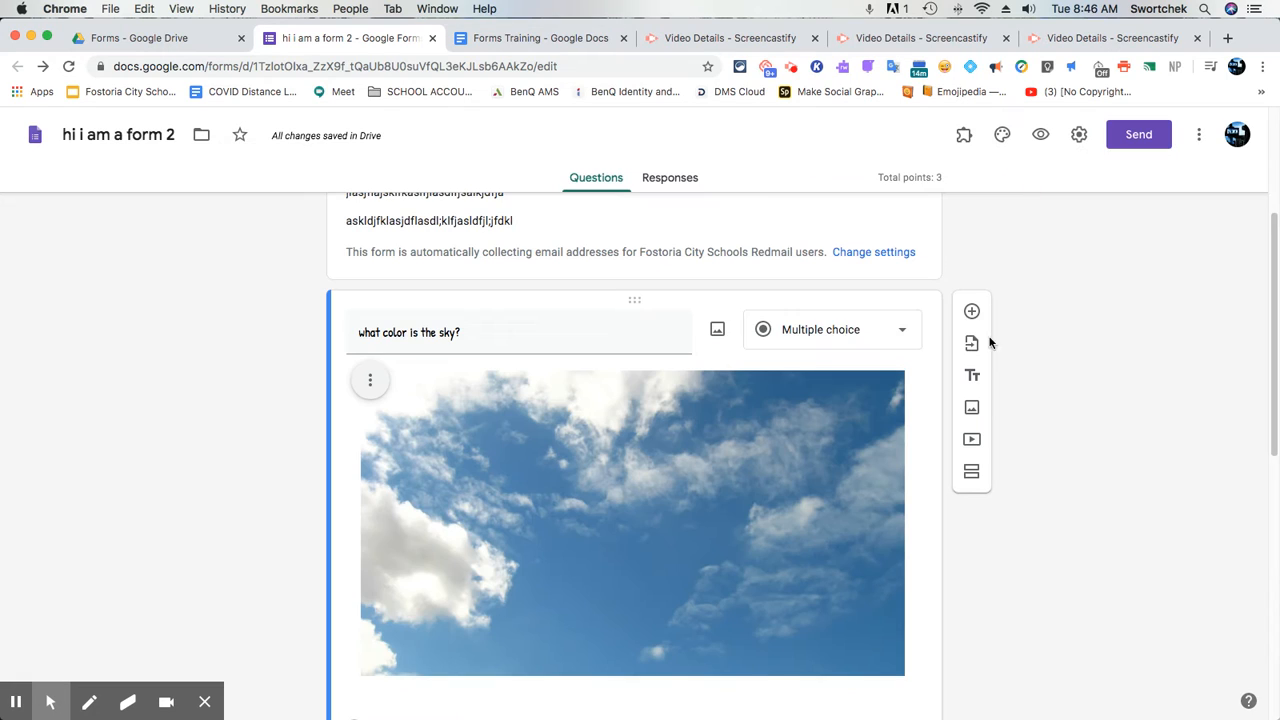
scroll(965, 487, "up", 2)
scroll(965, 487, "down", 4)
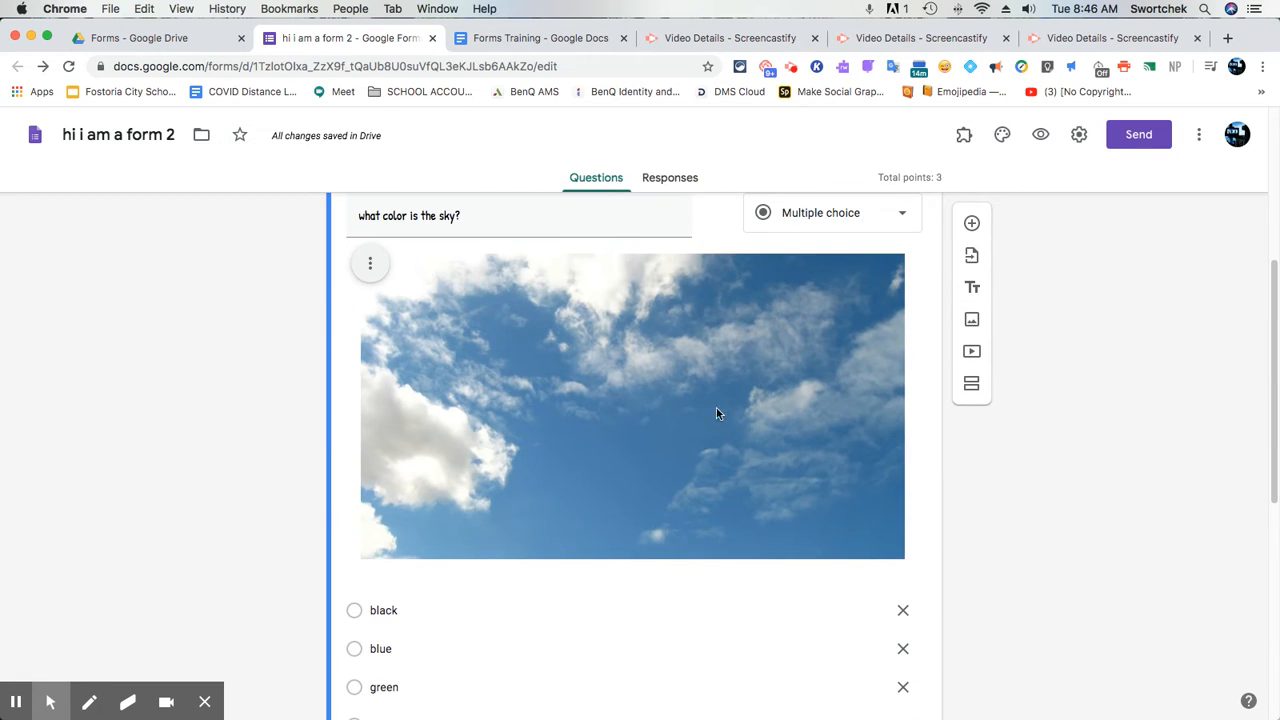
left_click(374, 266)
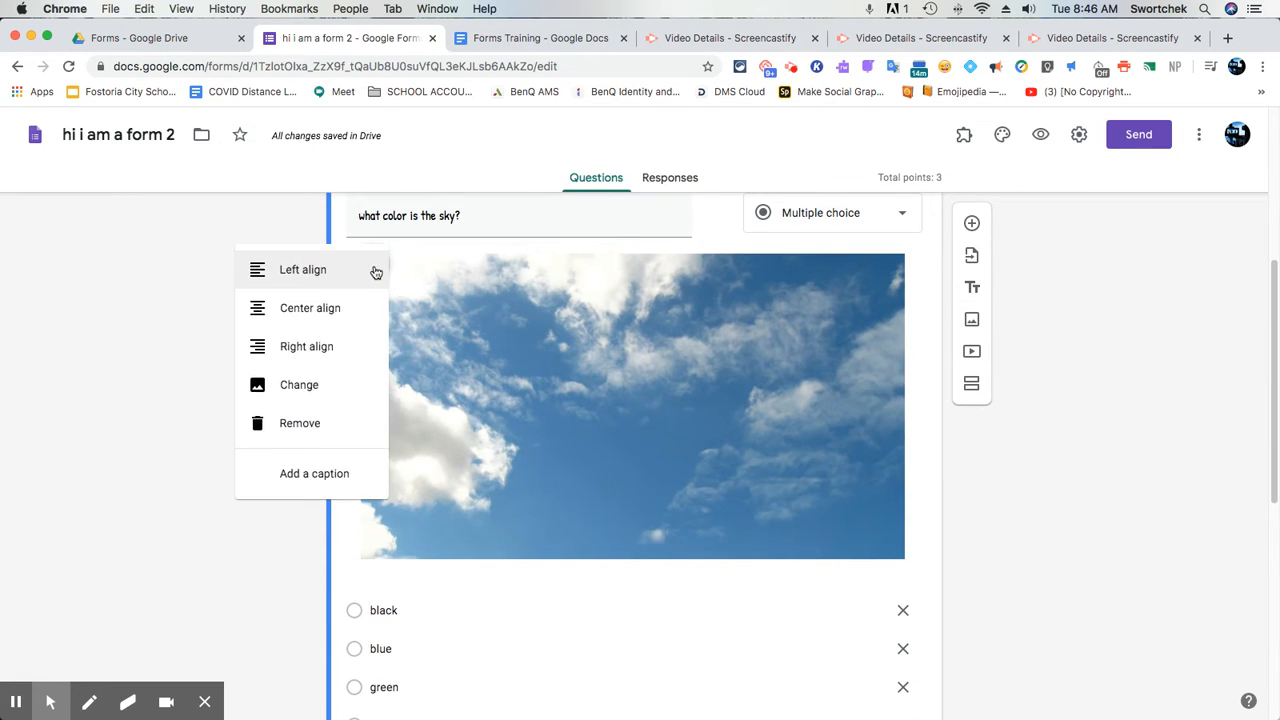
left_click(329, 423)
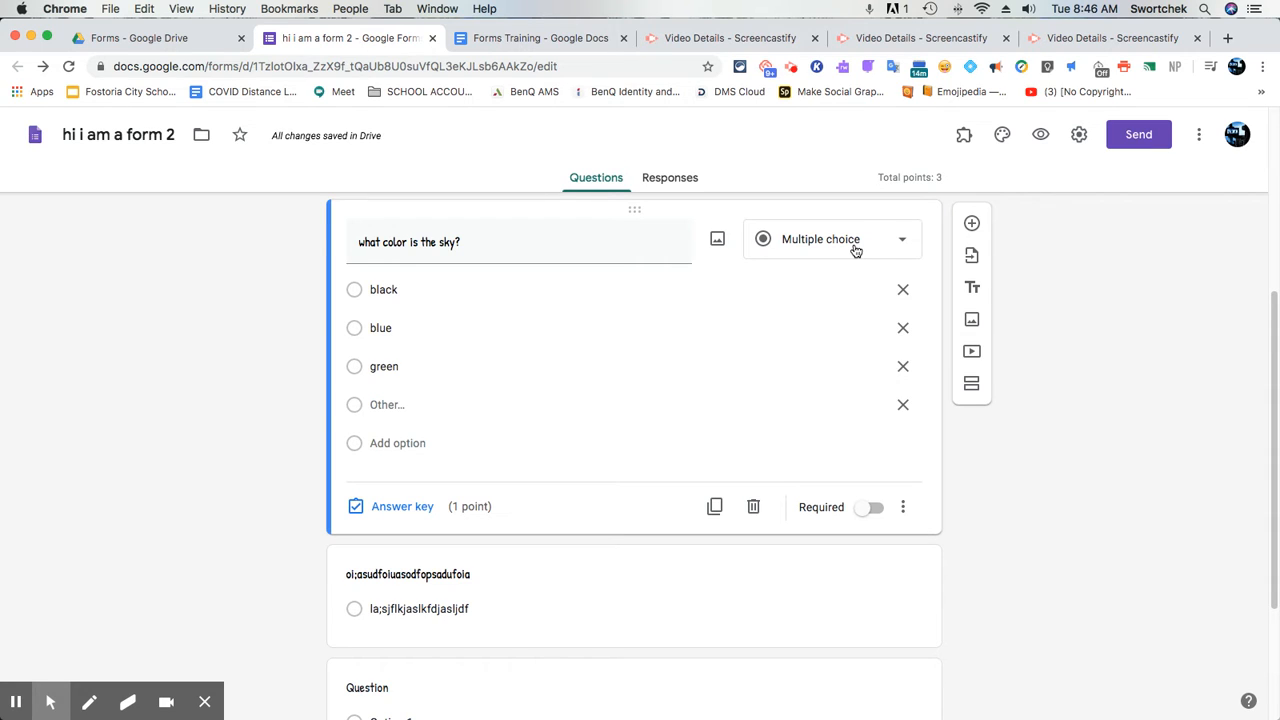
Change the "what color is the sky?" question's type to File upload and accept letting respondents upload files to Drive
left_click(855, 250)
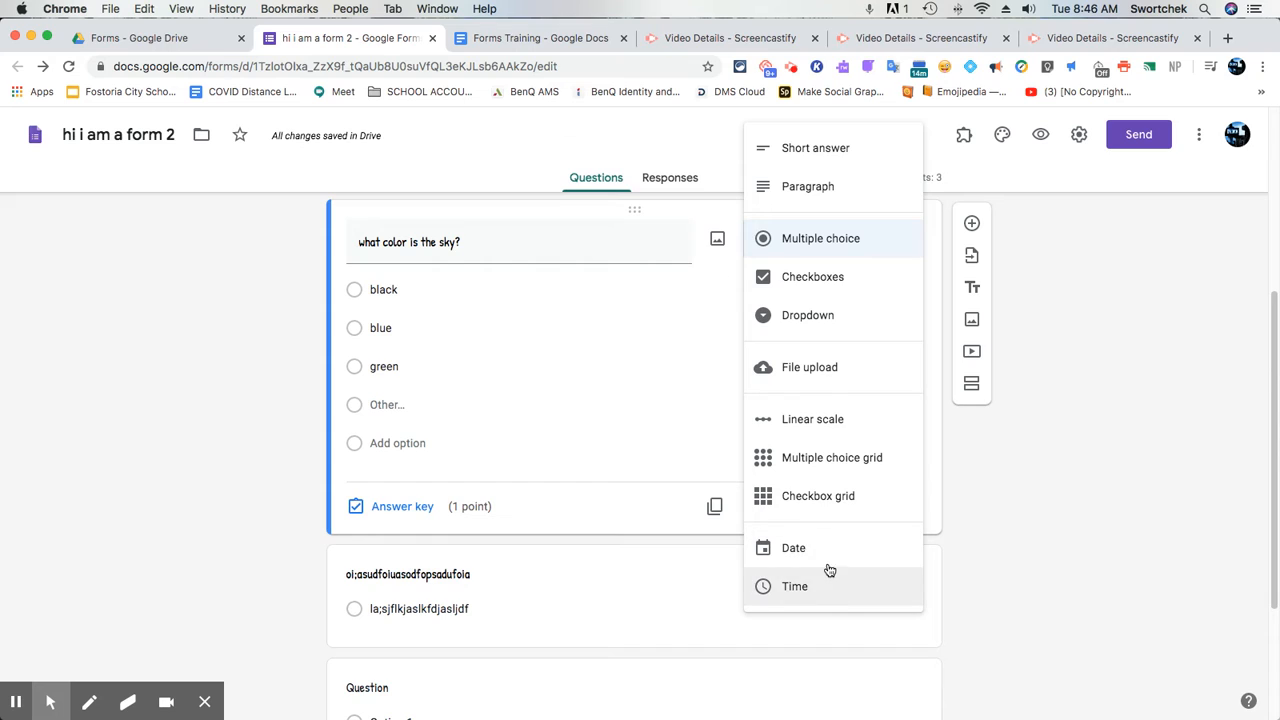
left_click(846, 370)
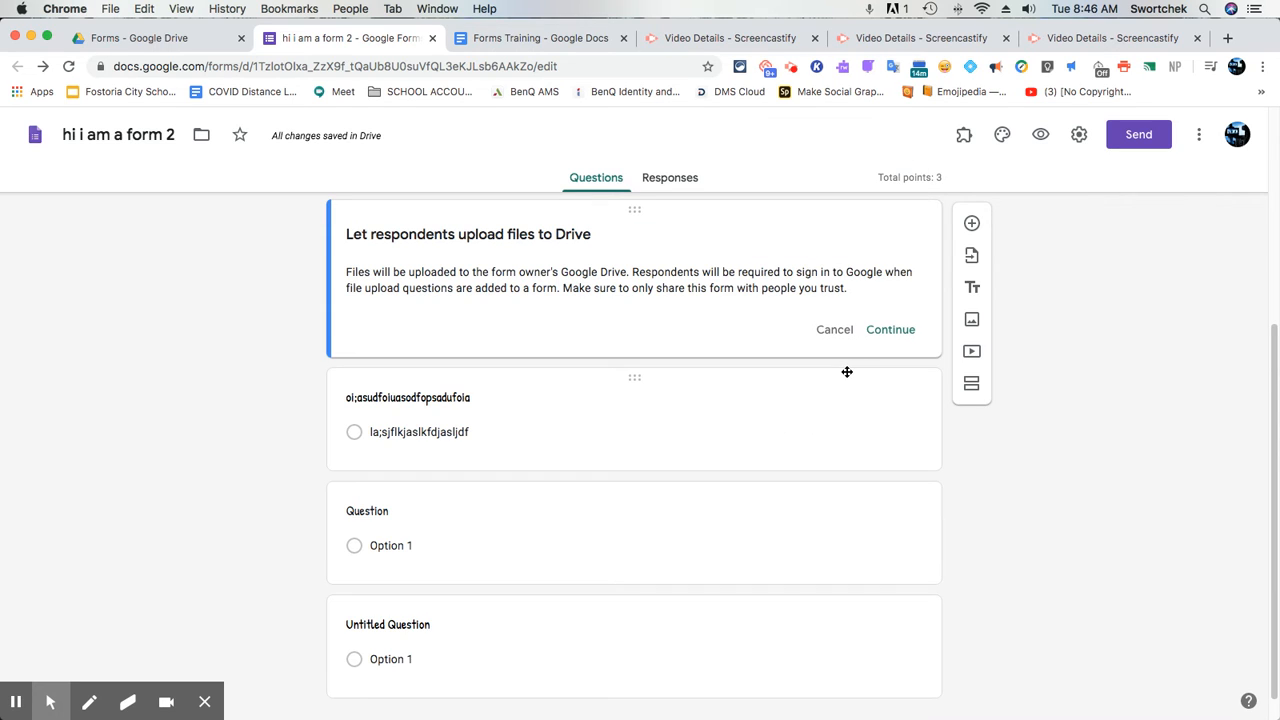
left_click(888, 330)
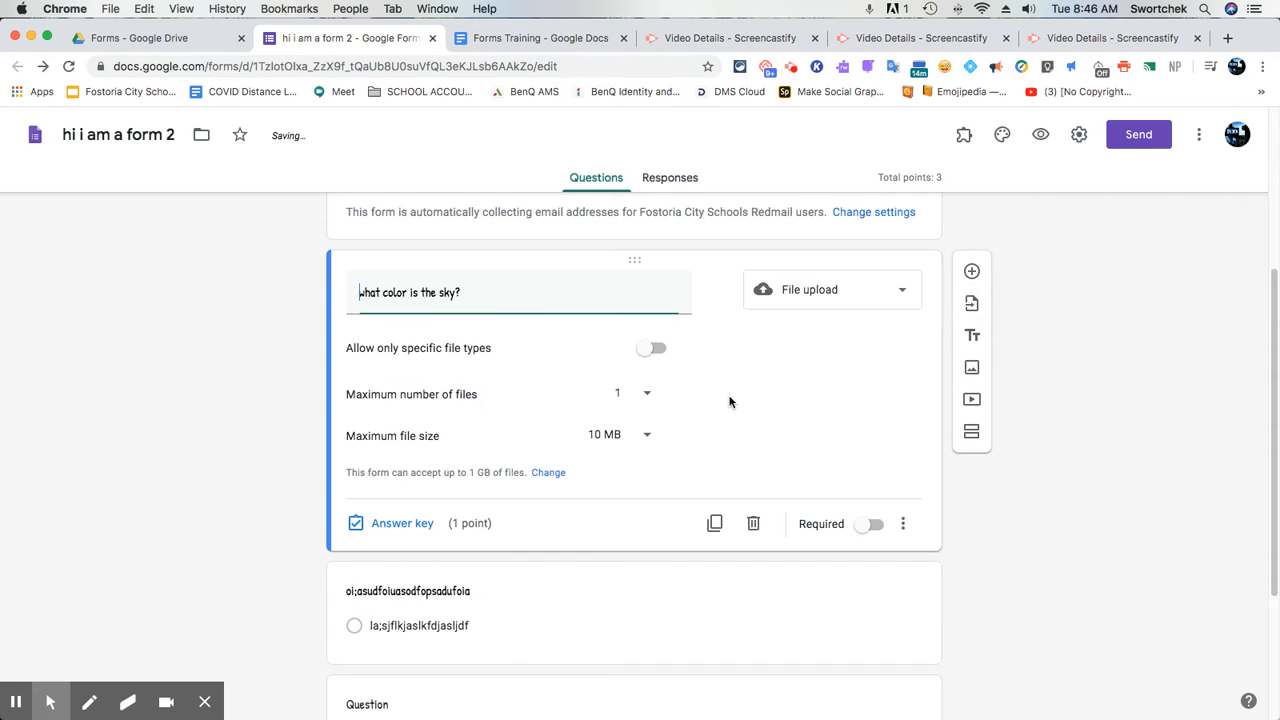
Restrict the sky question's uploads to specific file types, allowing only Image files
left_click(634, 435)
left_click(634, 435)
left_click(634, 436)
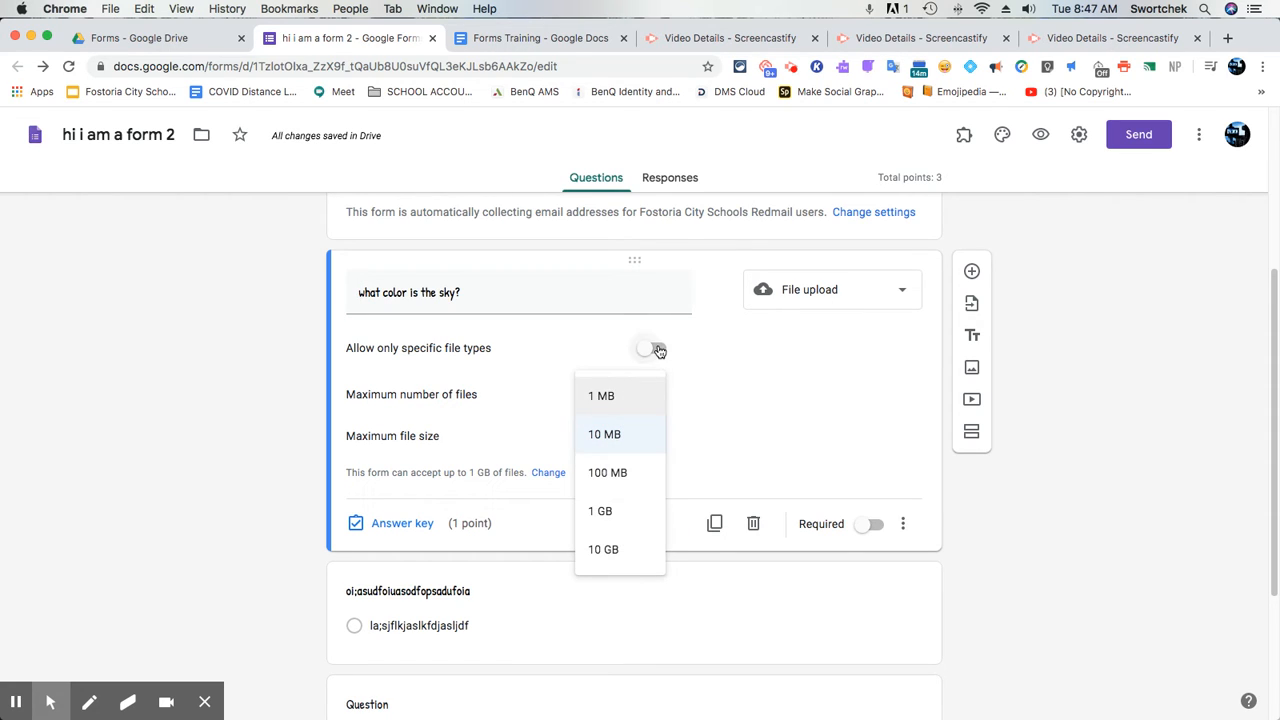
left_click(657, 348)
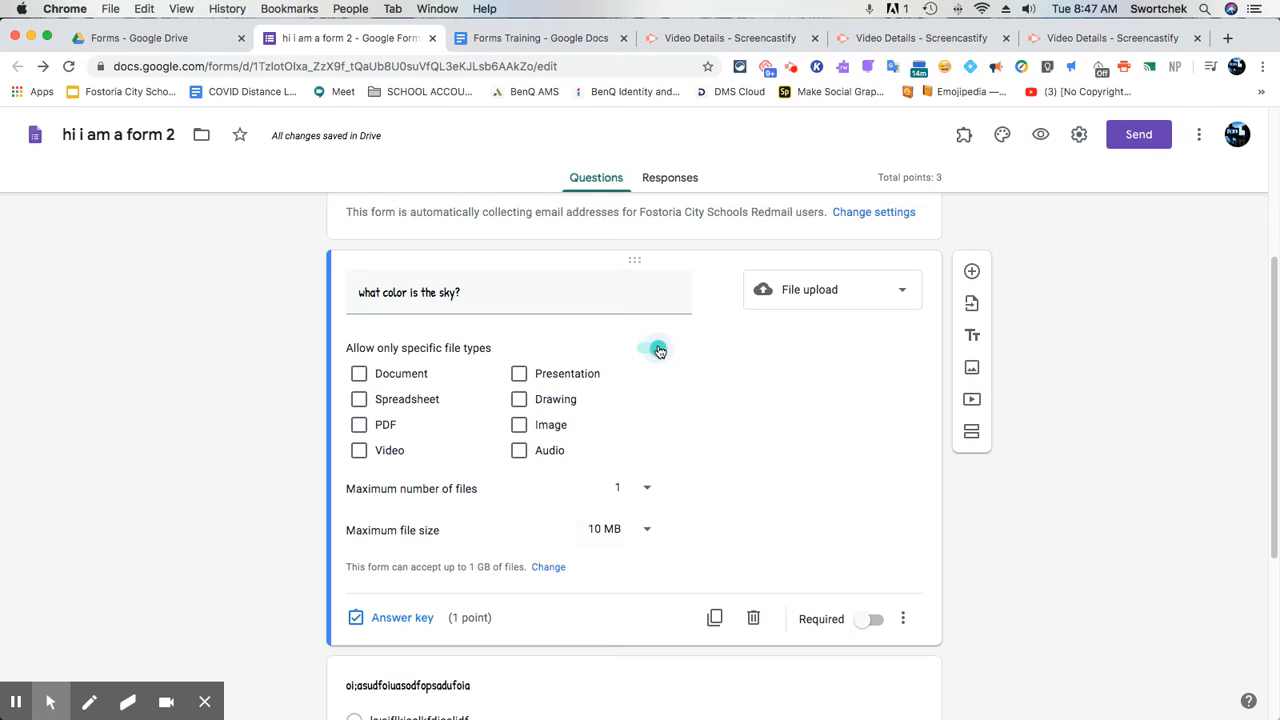
left_click(518, 452)
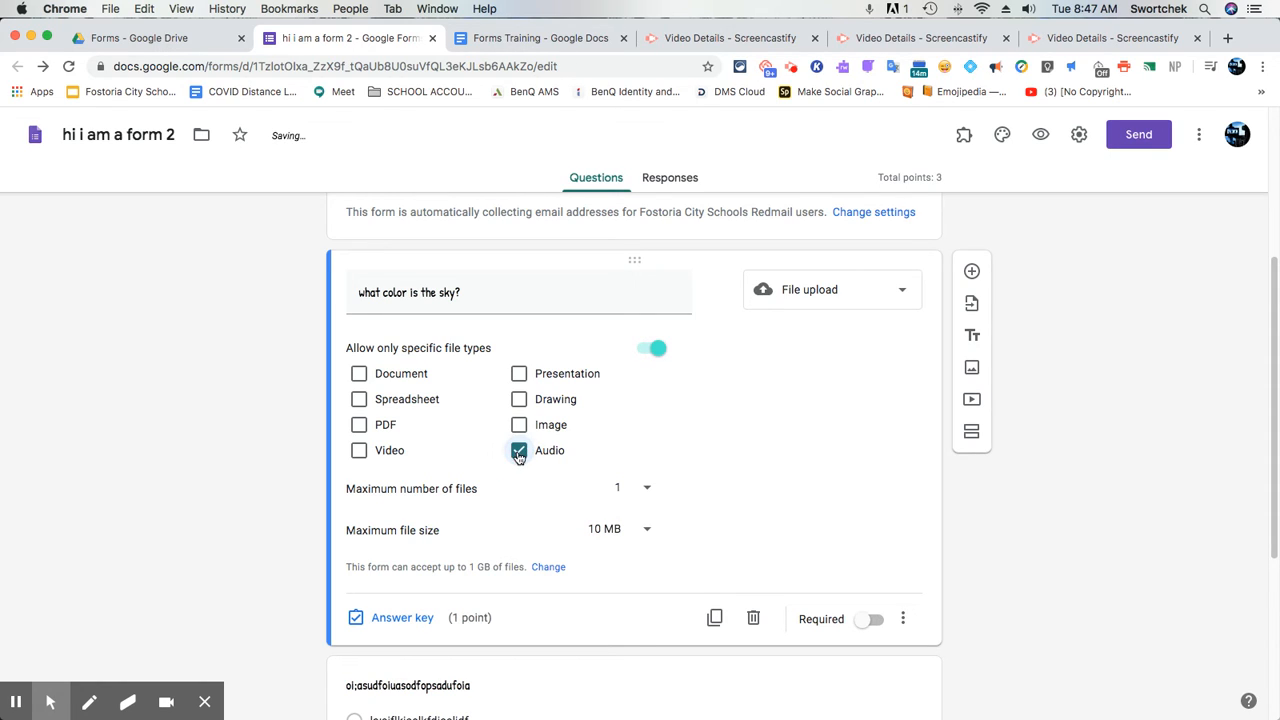
left_click(374, 451)
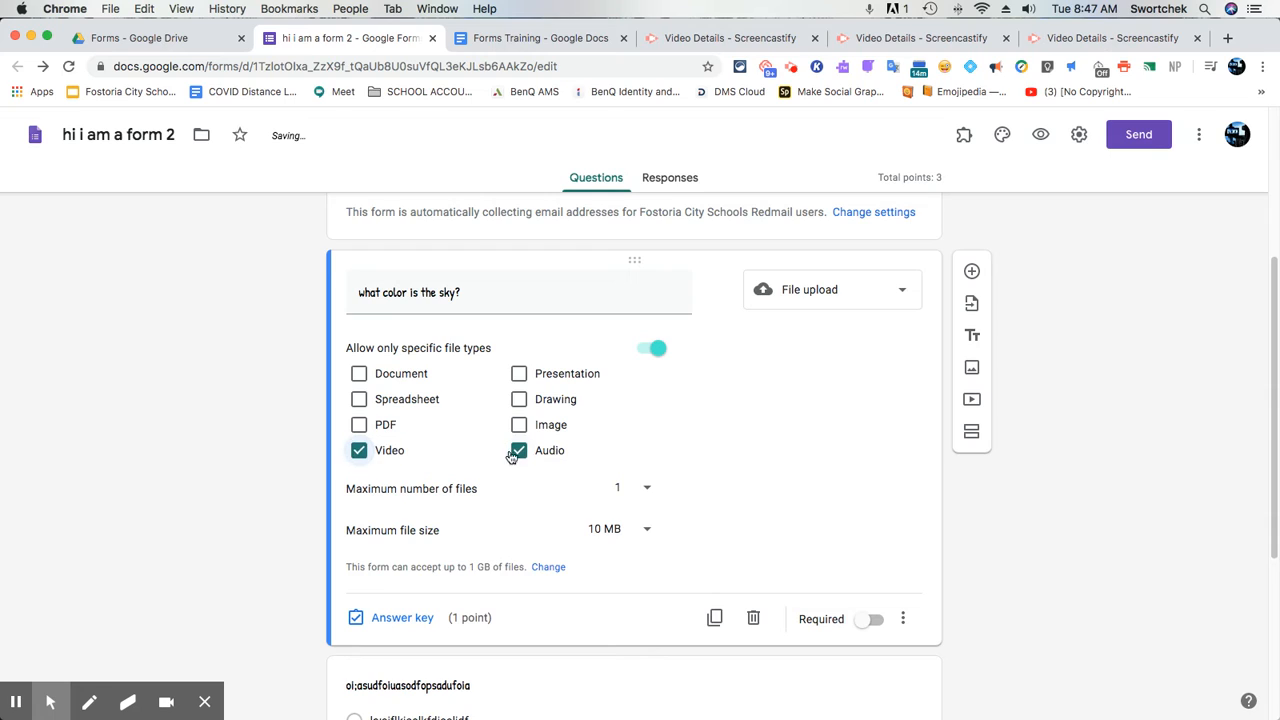
left_click(519, 450)
left_click(378, 452)
left_click(520, 426)
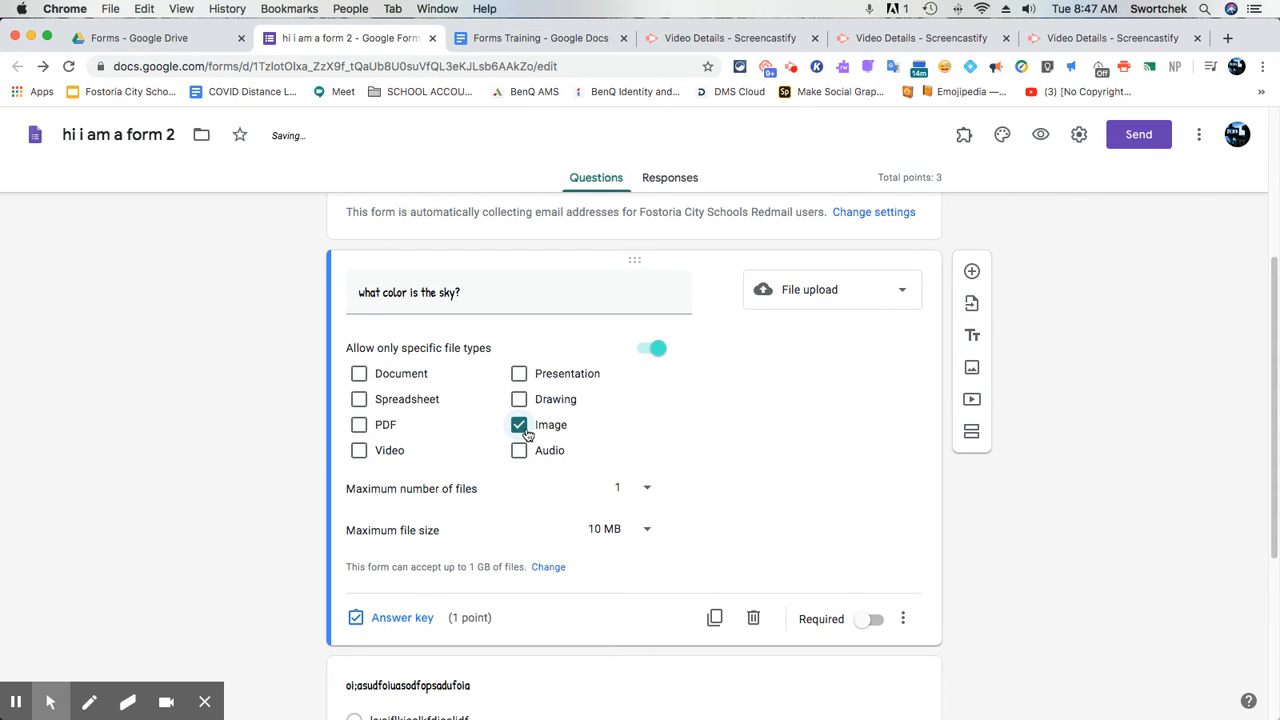
Check the choices for the maximum number of files and set the maximum file size to 1 GB
left_click(645, 485)
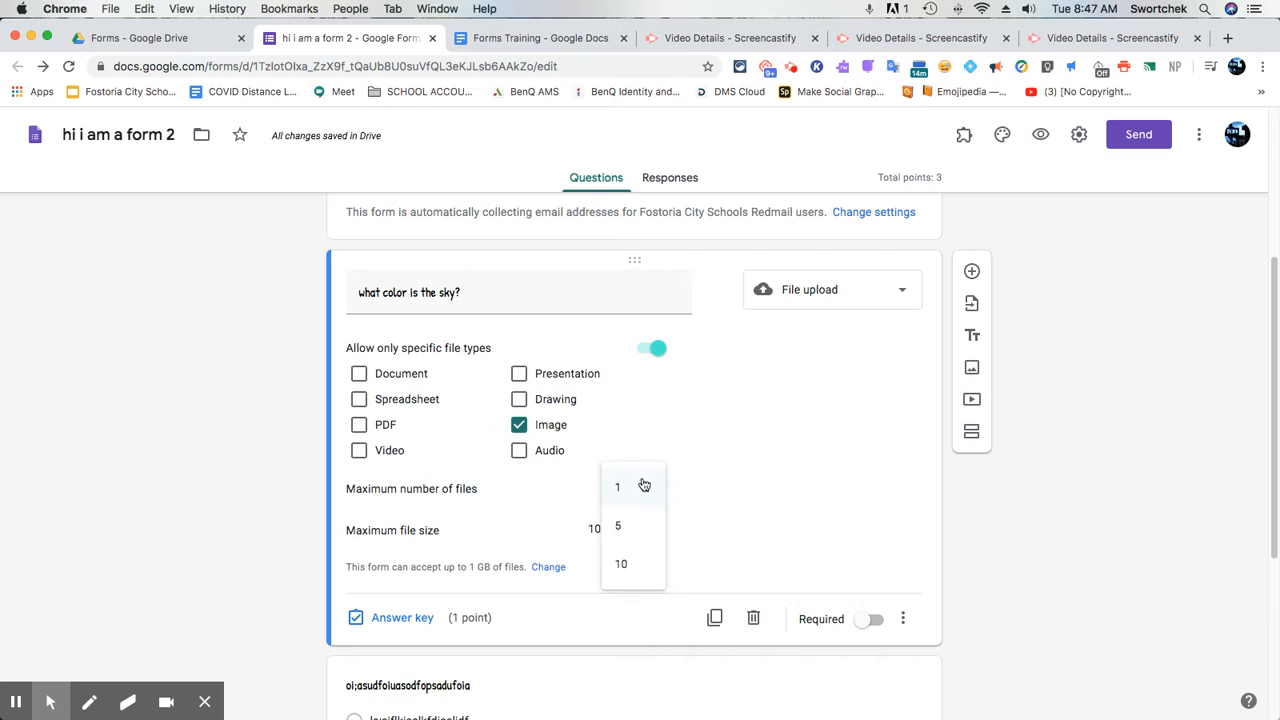
left_click(711, 515)
left_click(633, 540)
left_click(627, 571)
left_click(627, 547)
left_click(626, 566)
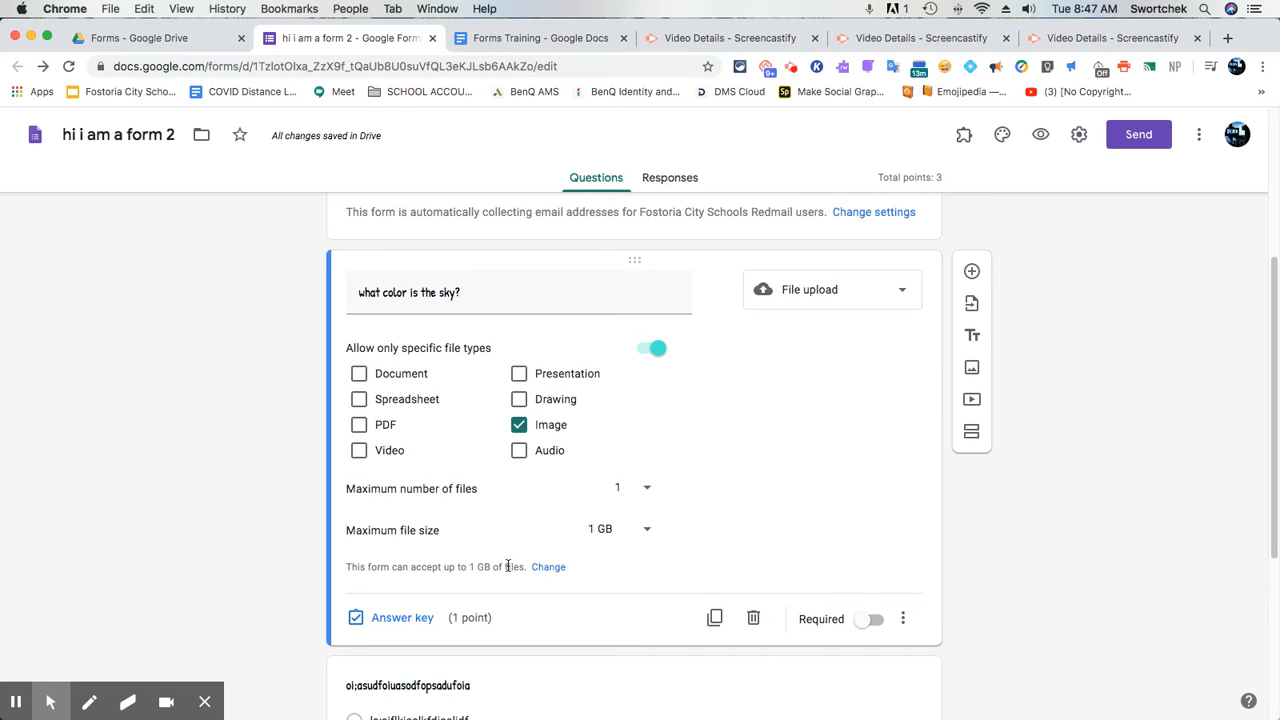
Check the form settings' choices for the maximum size of all files uploaded, without saving a change
left_click(555, 567)
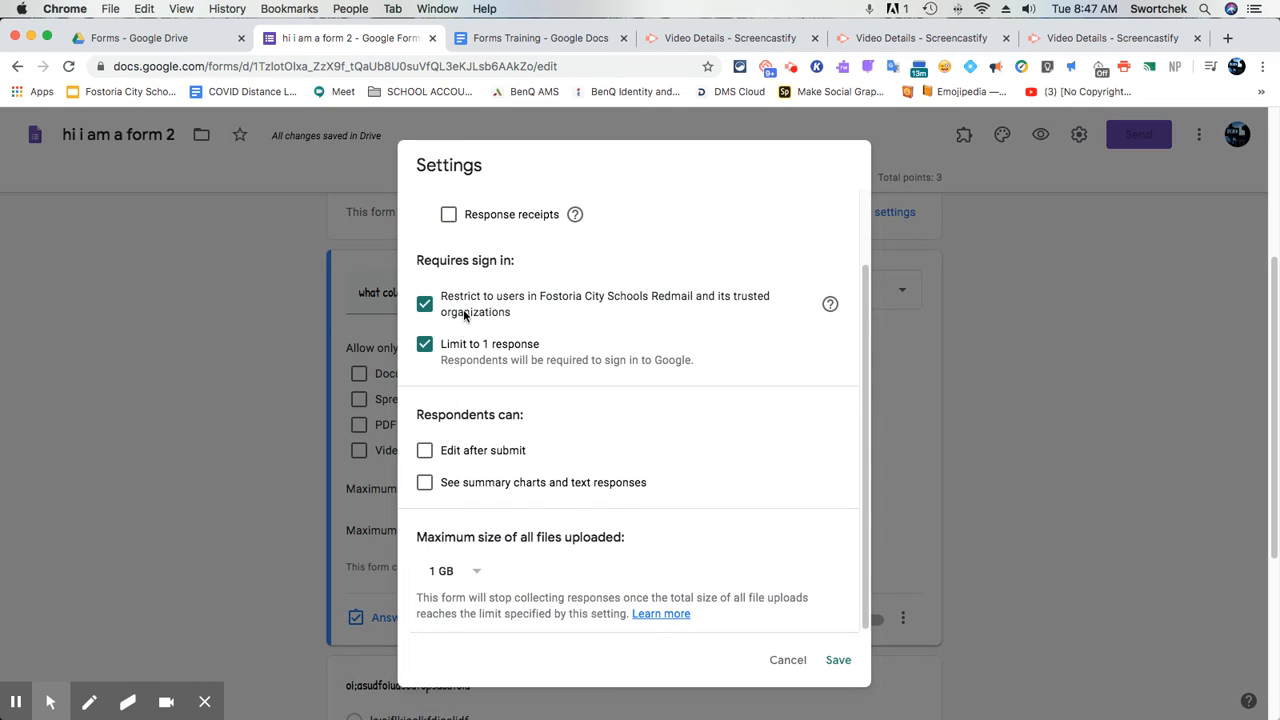
left_click(472, 572)
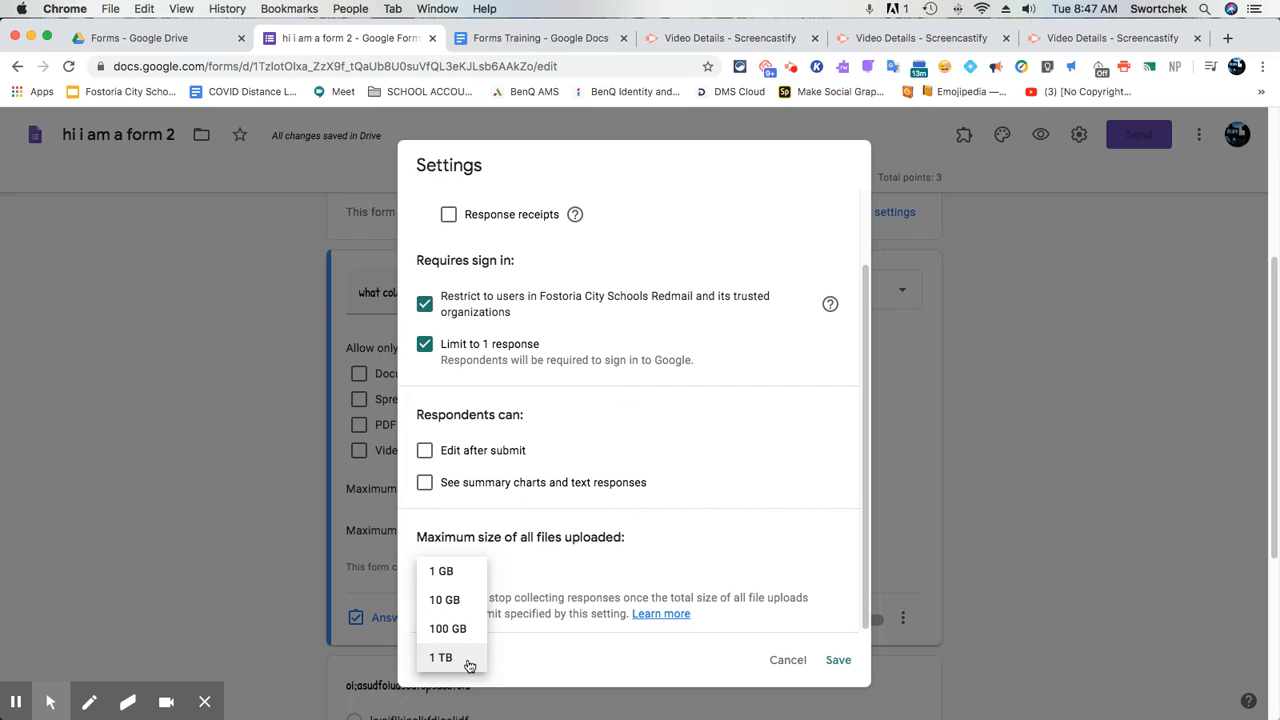
left_click(789, 660)
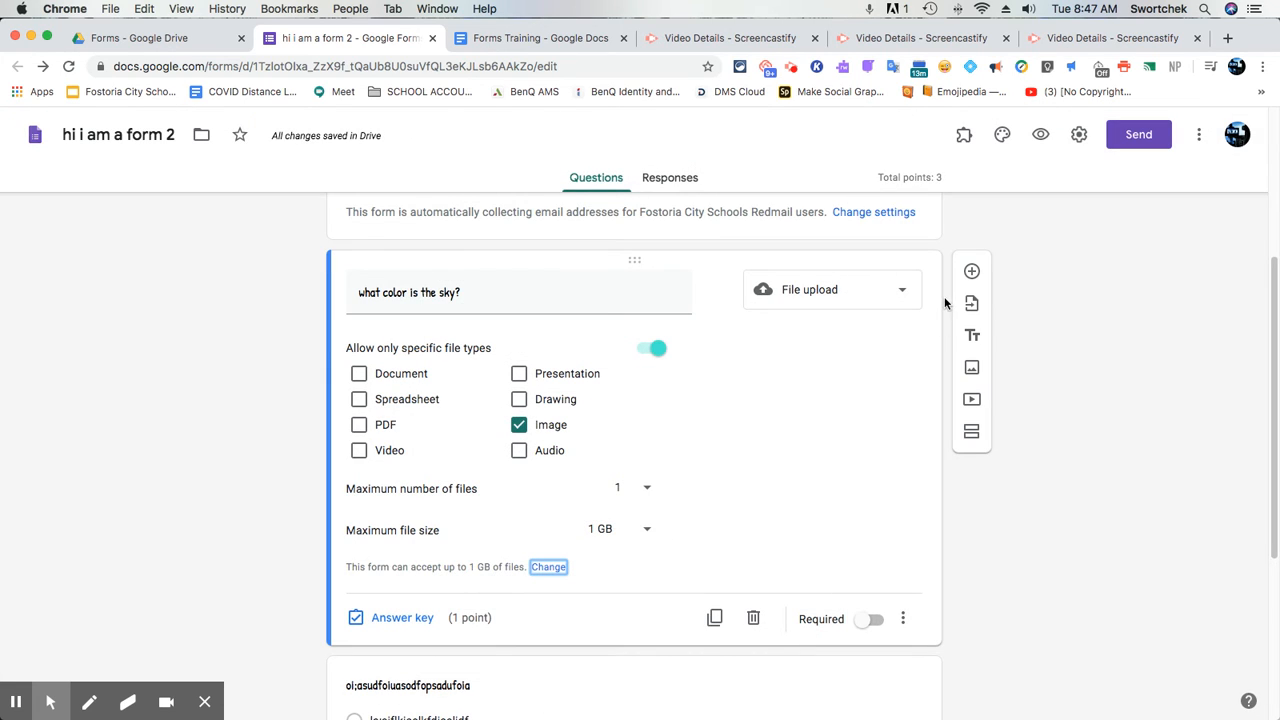
Change the sky question's type back to Multiple choice
left_click(878, 295)
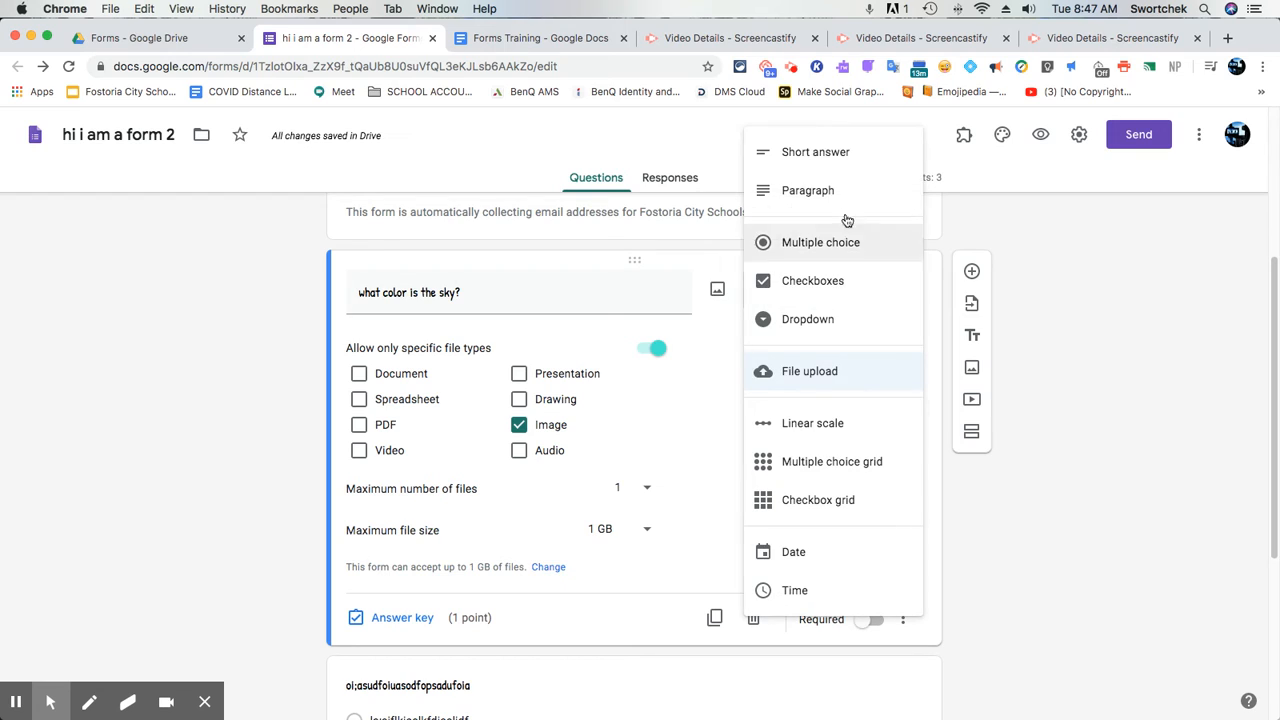
left_click(821, 245)
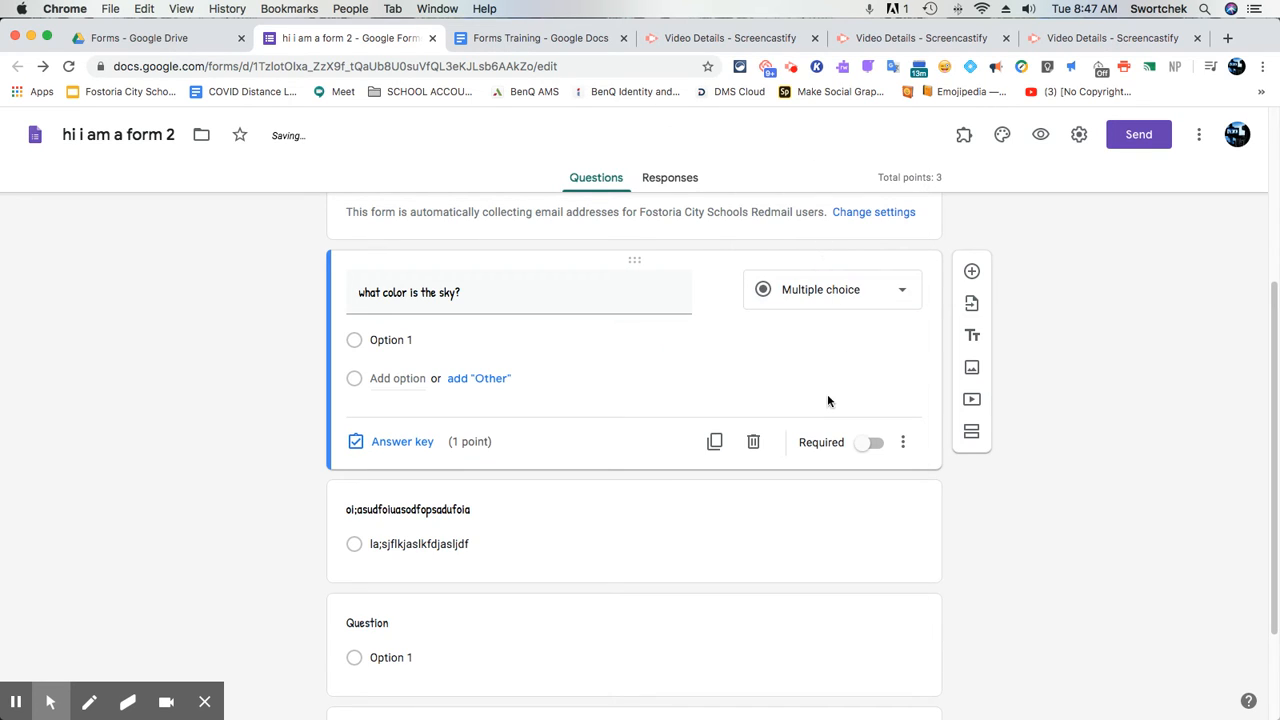
Enter "sorry" as the answer-key feedback for incorrect answers to the sky question
left_click(423, 442)
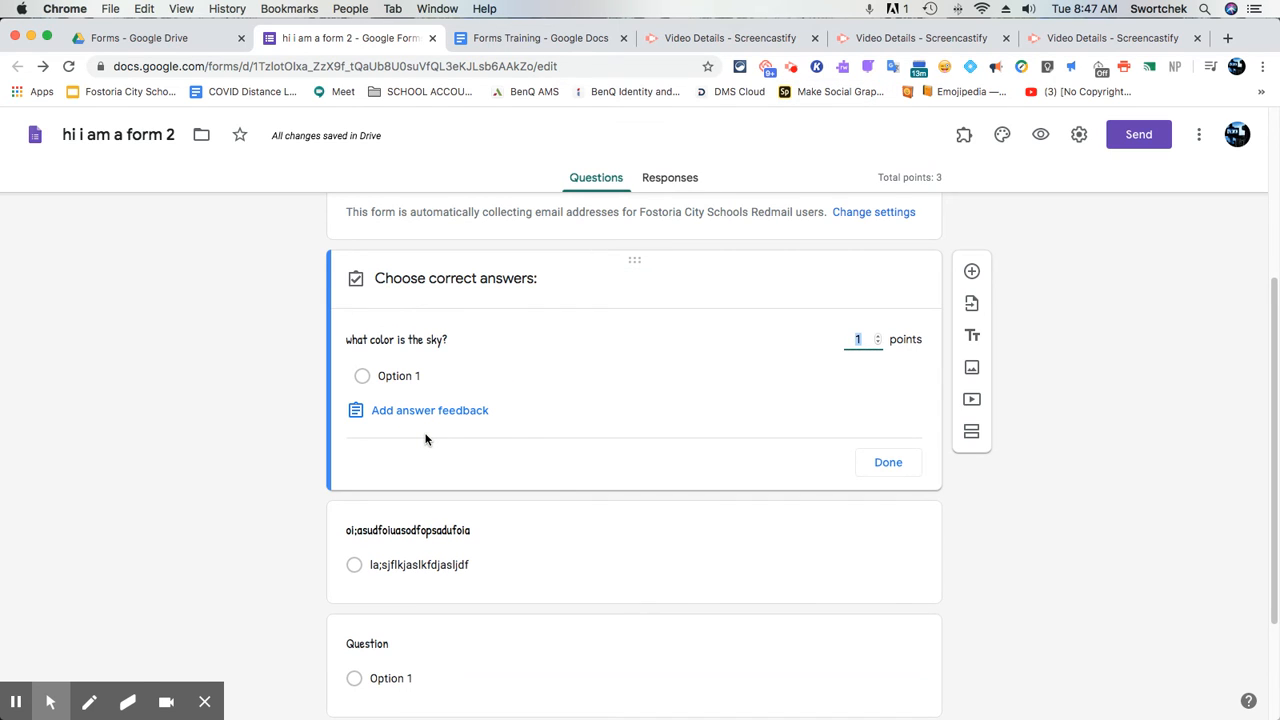
left_click(431, 410)
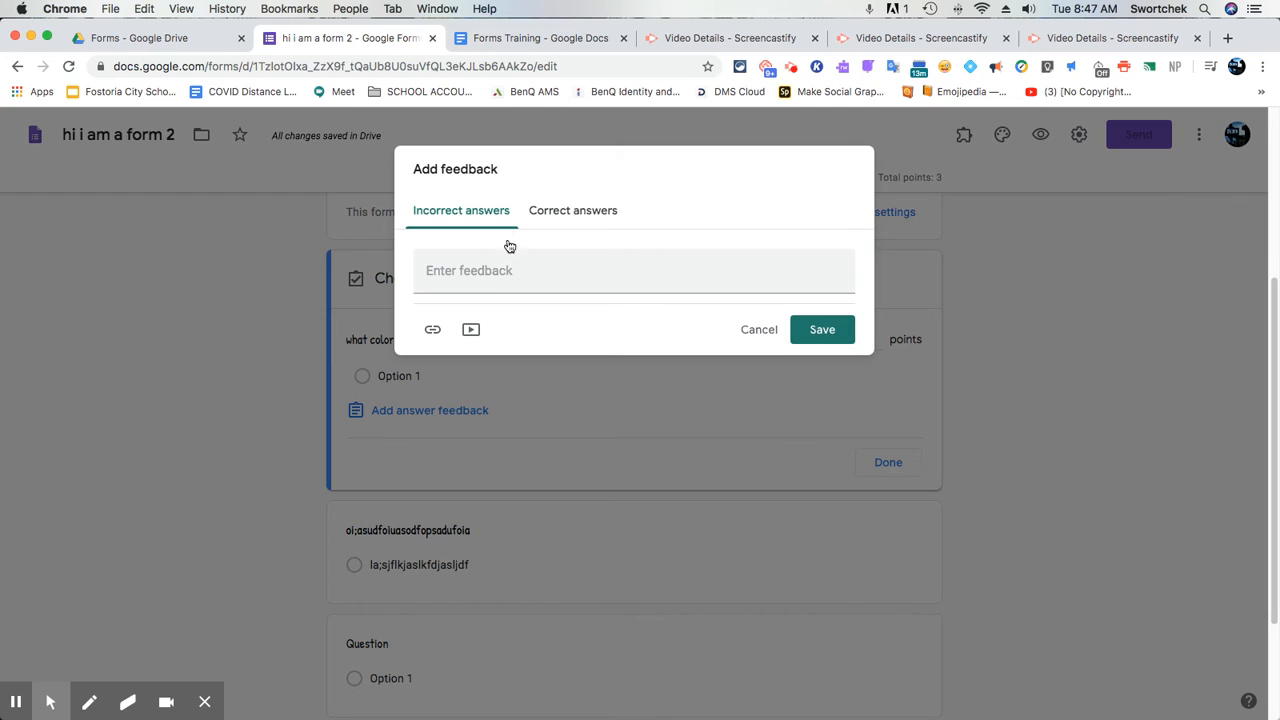
left_click(511, 271)
type("sorry")
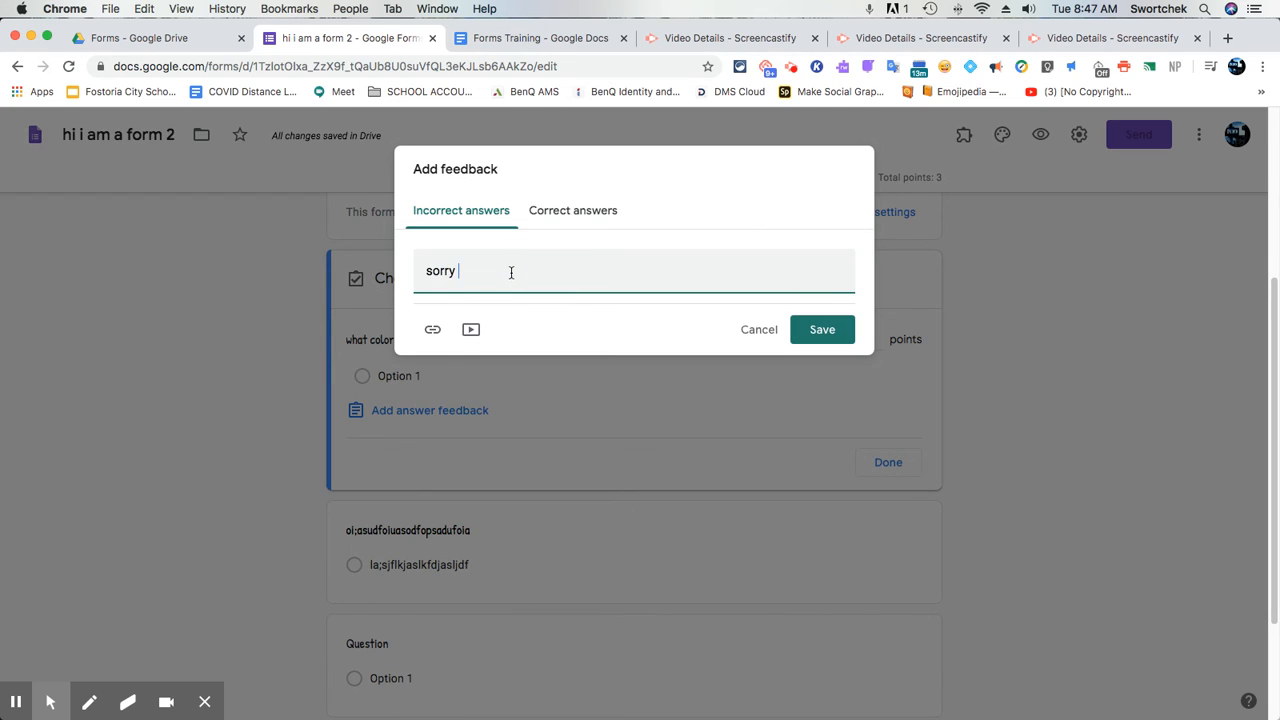
left_click(467, 334)
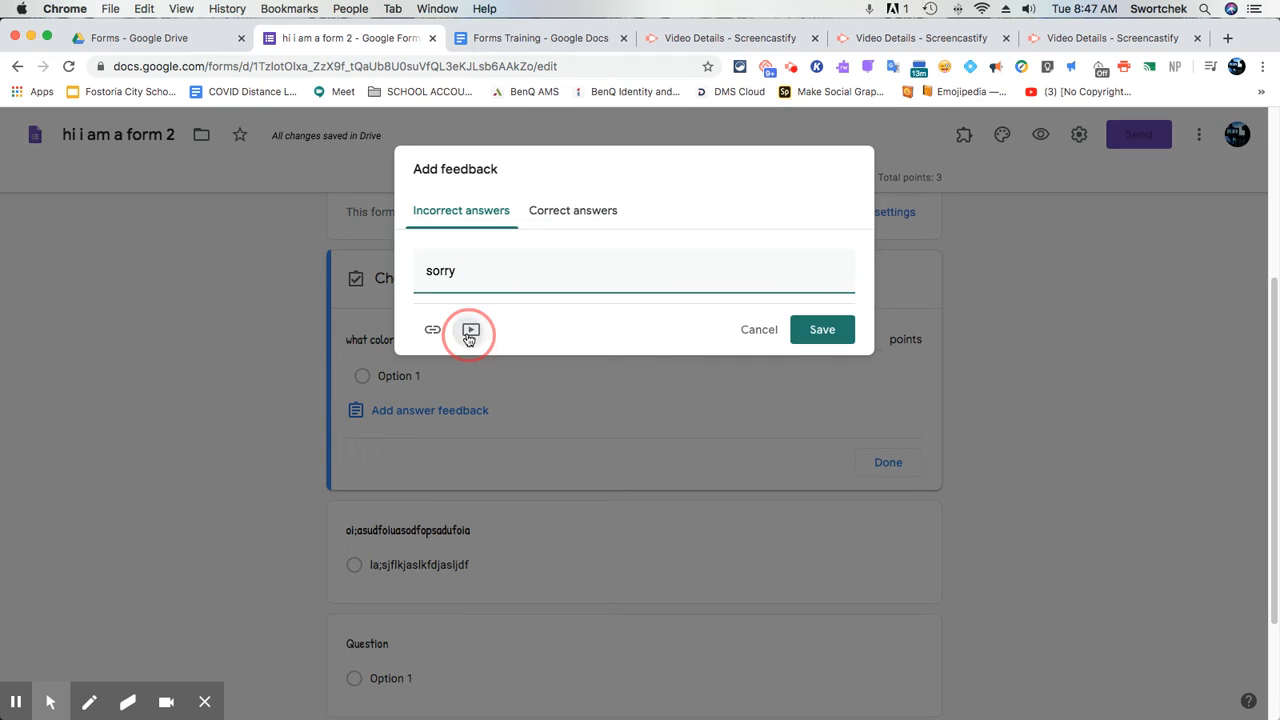
left_click(1046, 179)
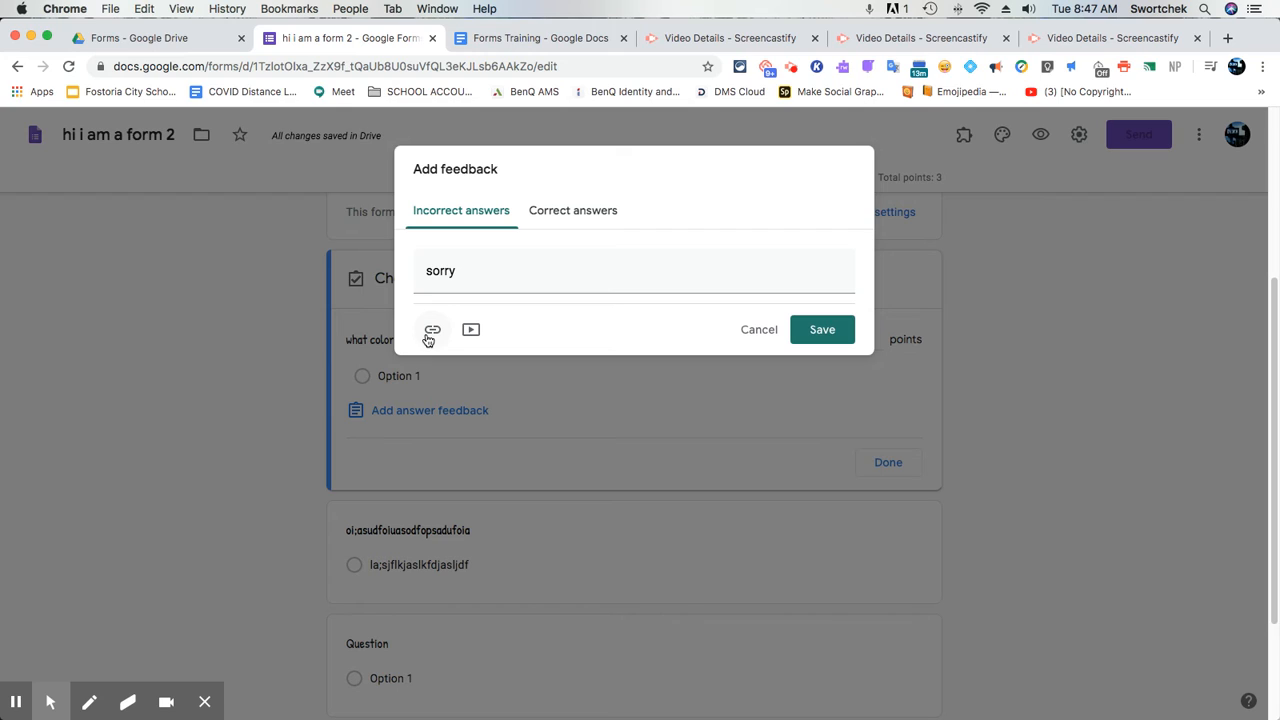
Attach the YouTube video "OK Go - Here It Goes Again", found by searching "ok go", as correct-answer feedback, and save the answer key
left_click(562, 213)
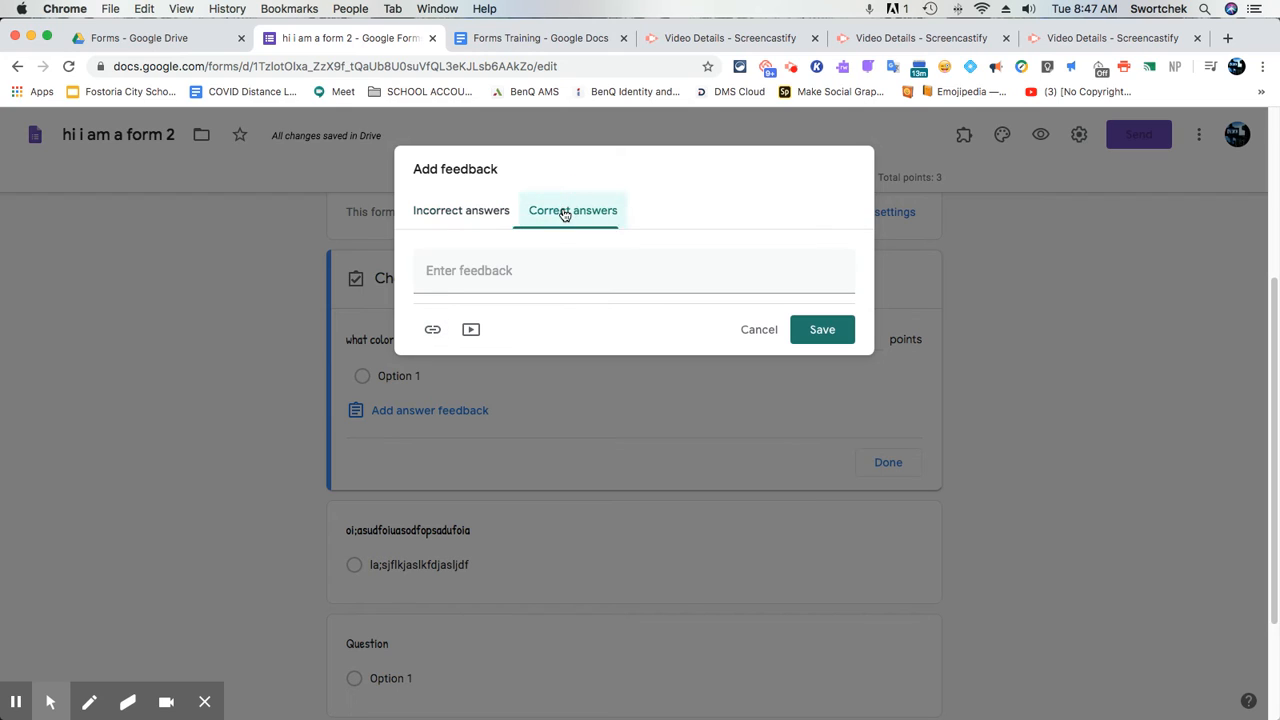
left_click(475, 329)
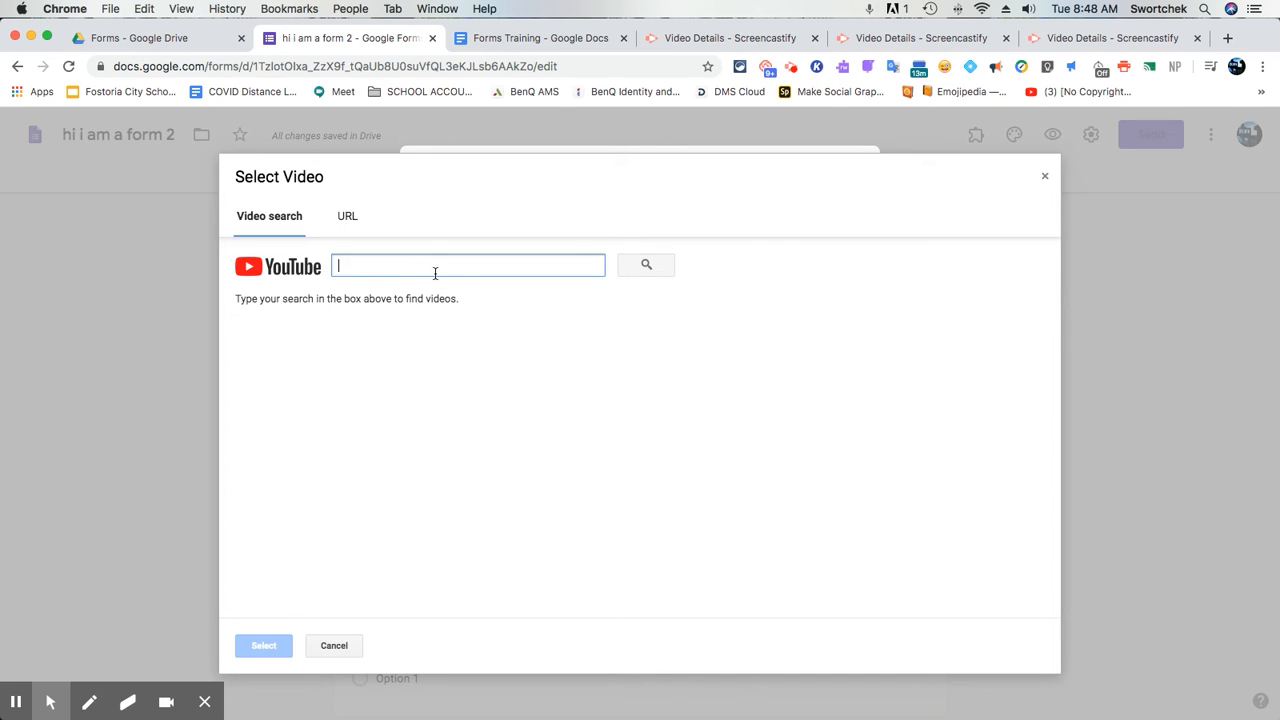
type("ok go")
key("Return")
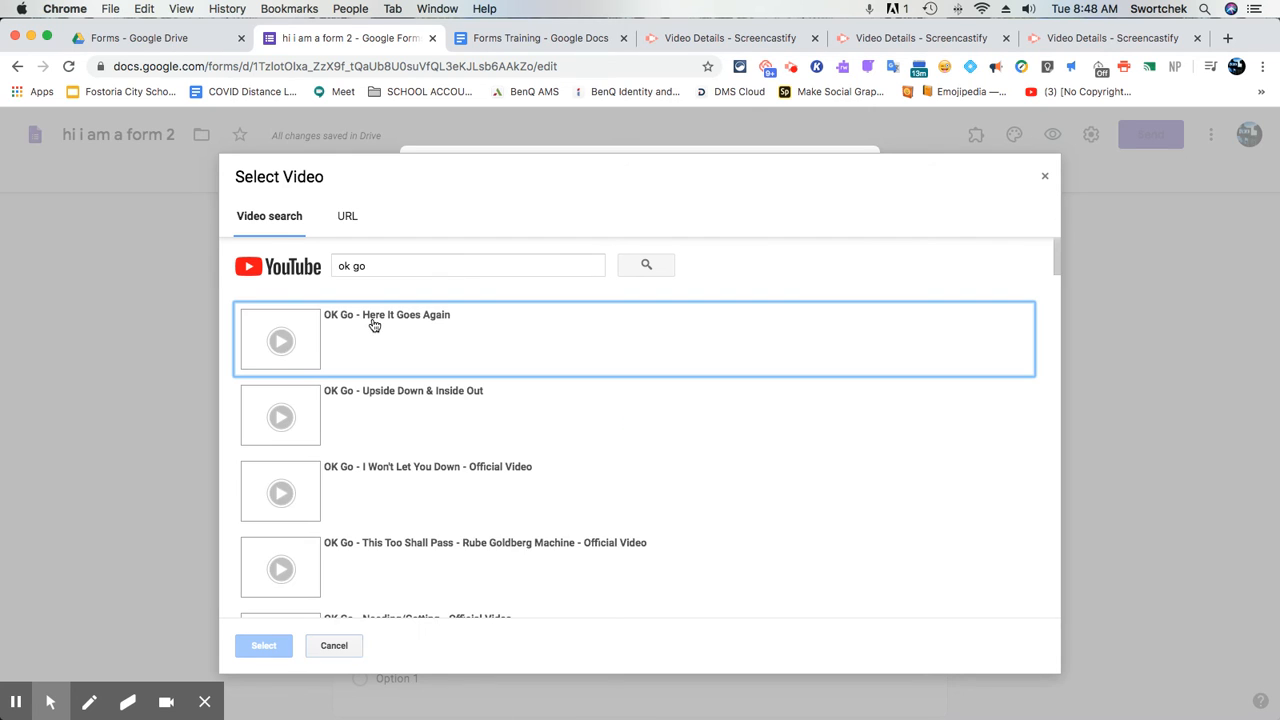
left_click(372, 330)
left_click(263, 645)
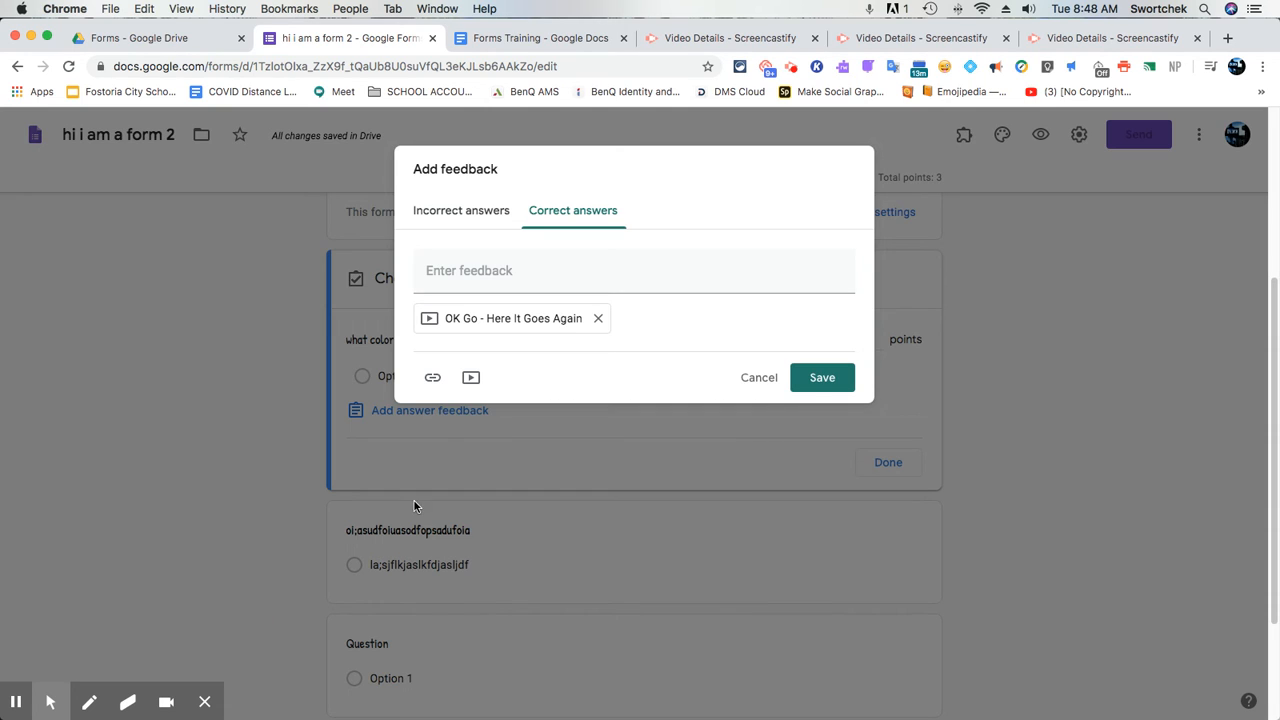
left_click(830, 378)
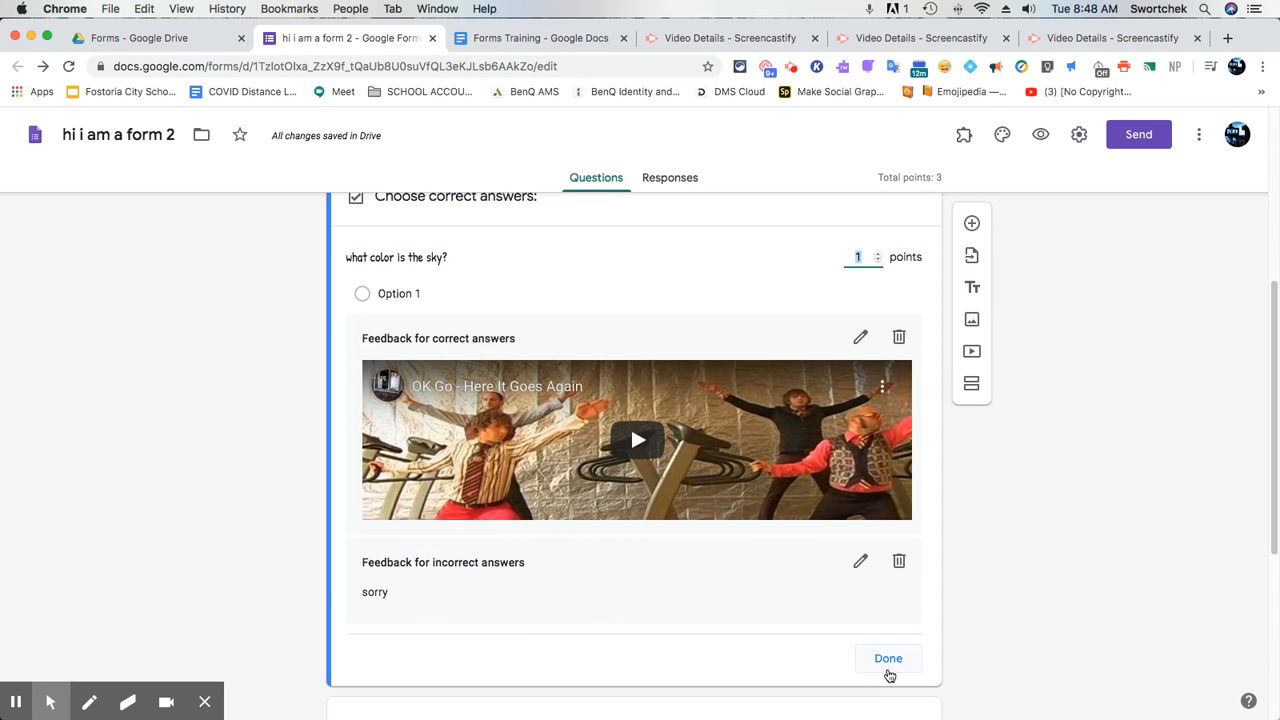
left_click(887, 672)
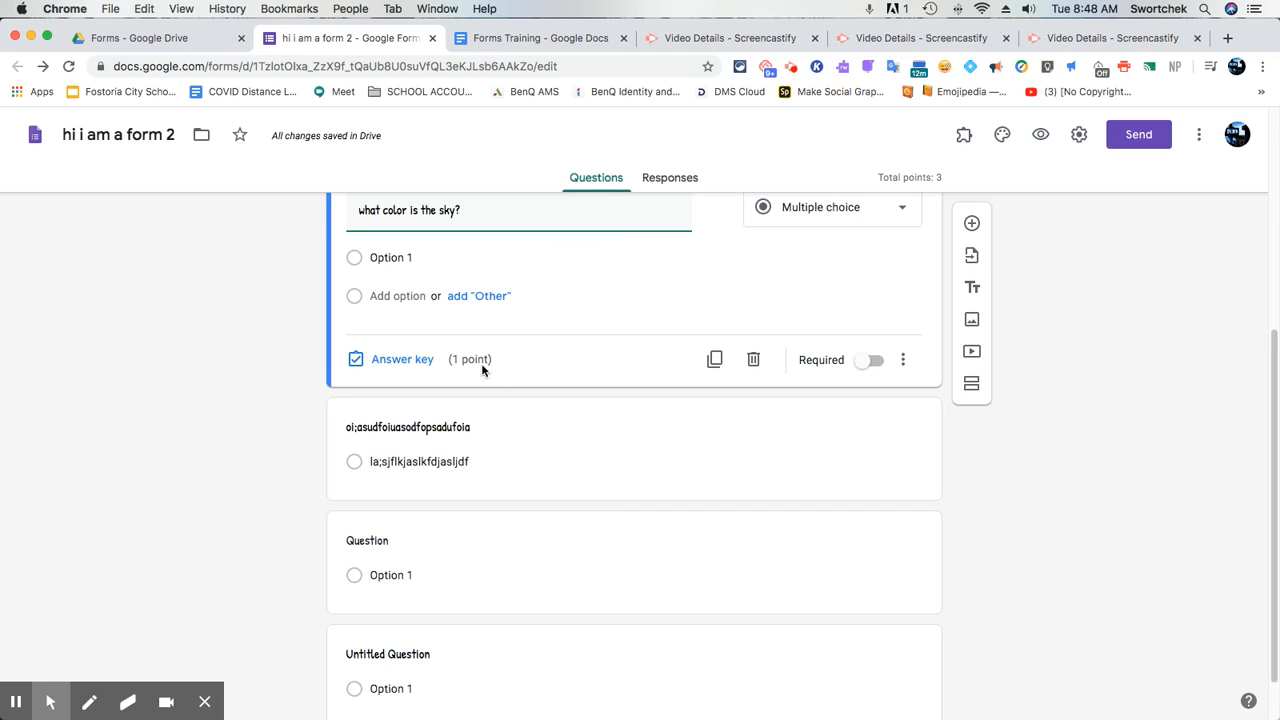
Duplicate the sky question and delete the copy
left_click(716, 362)
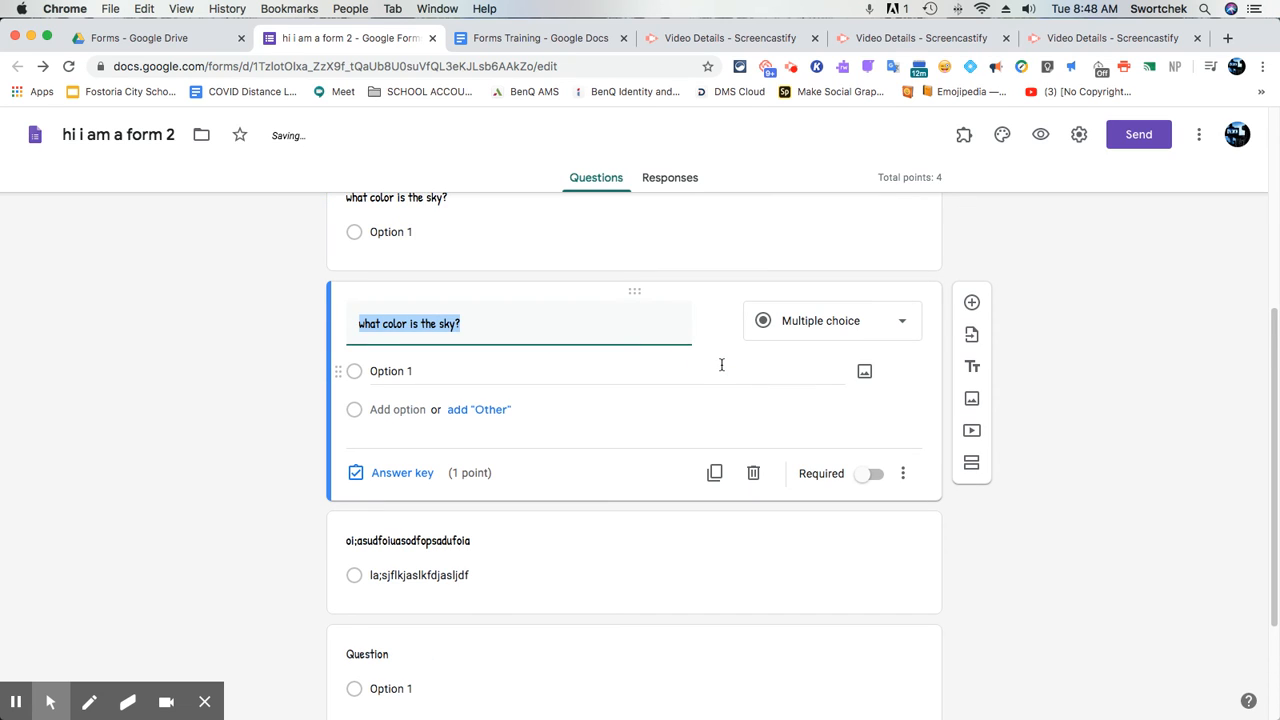
left_click(754, 476)
Make the "what color is the sky?" question required
left_click(876, 363)
scroll(847, 401, "up", 3)
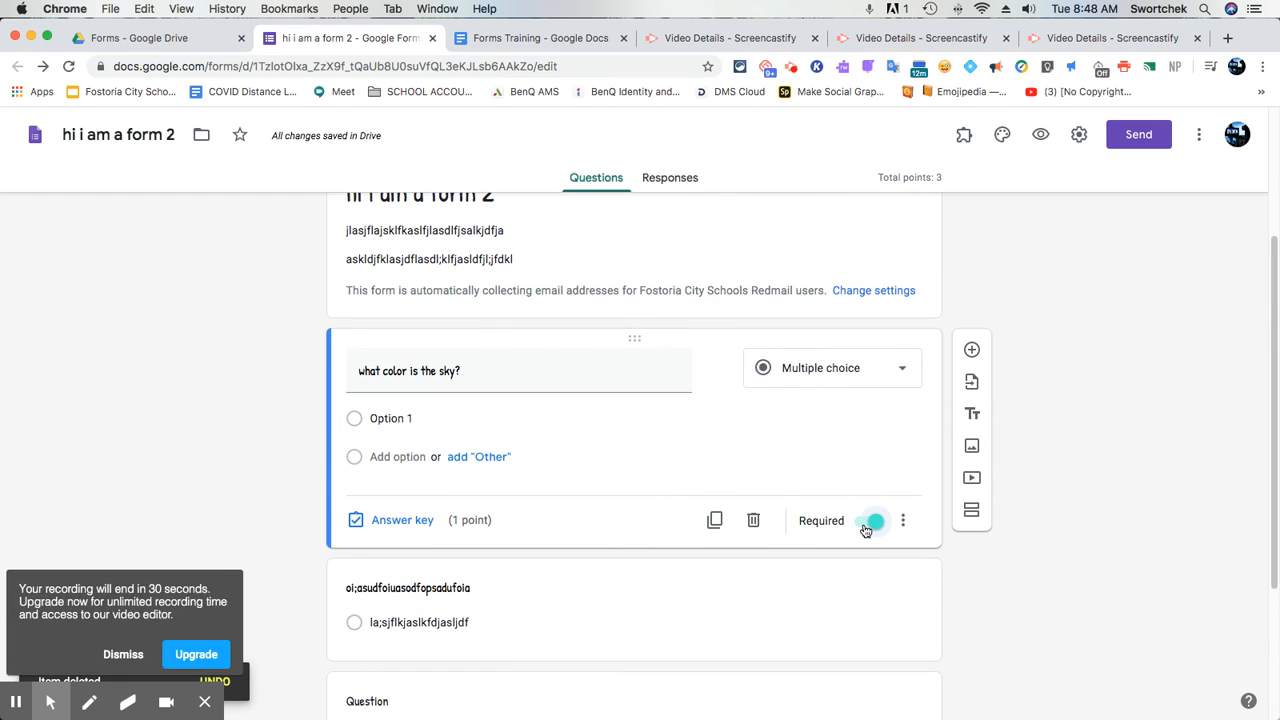
Review the sky question's additional options, its title and answer option fields, and the list of available question types
left_click(904, 521)
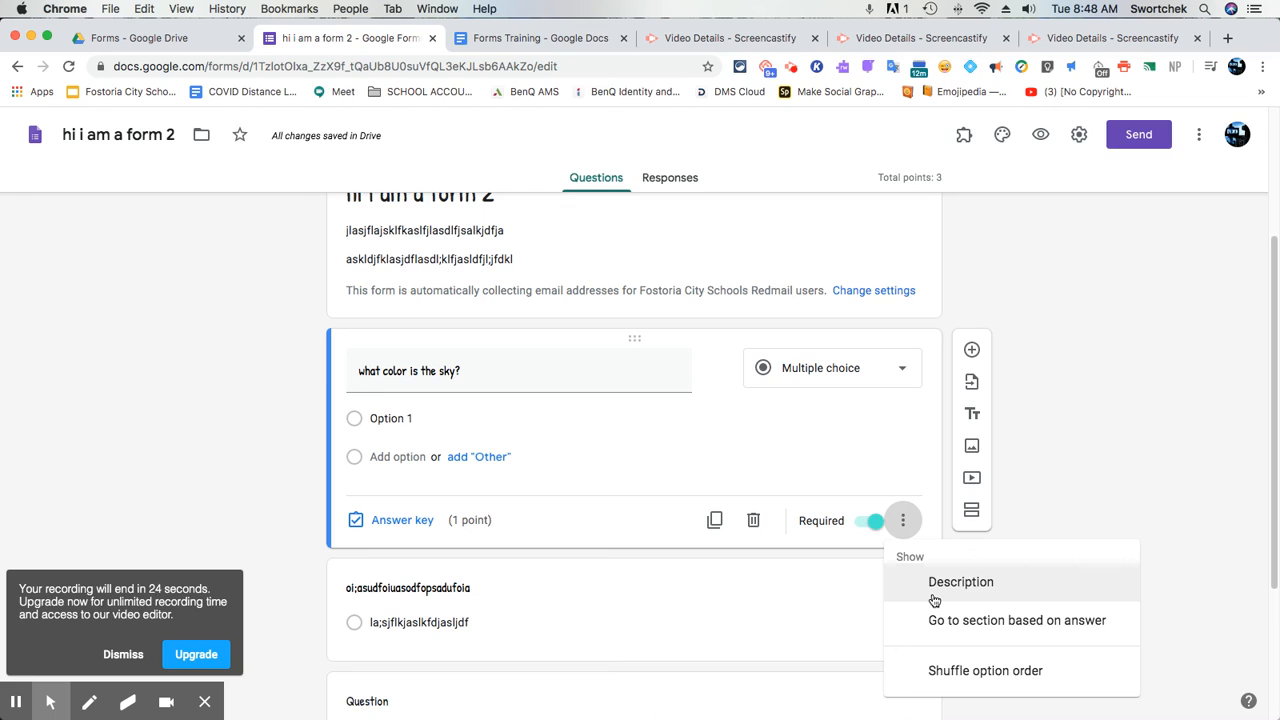
left_click(794, 431)
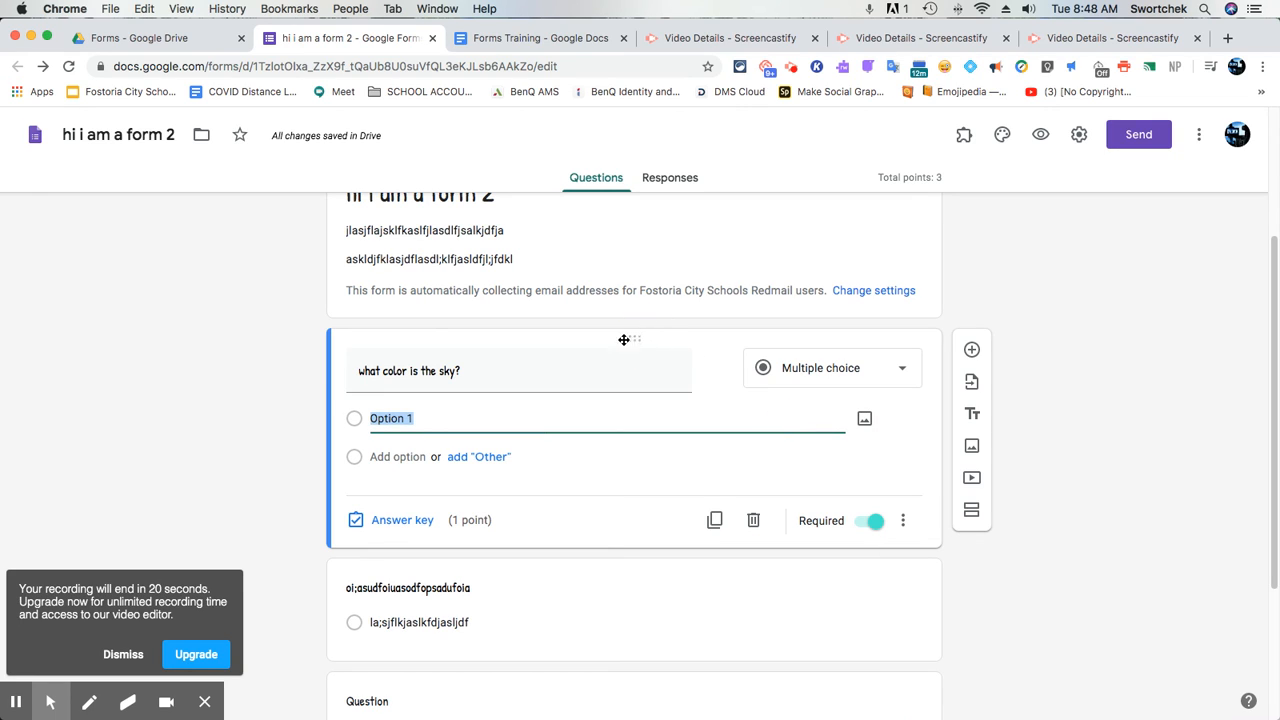
left_click(417, 370)
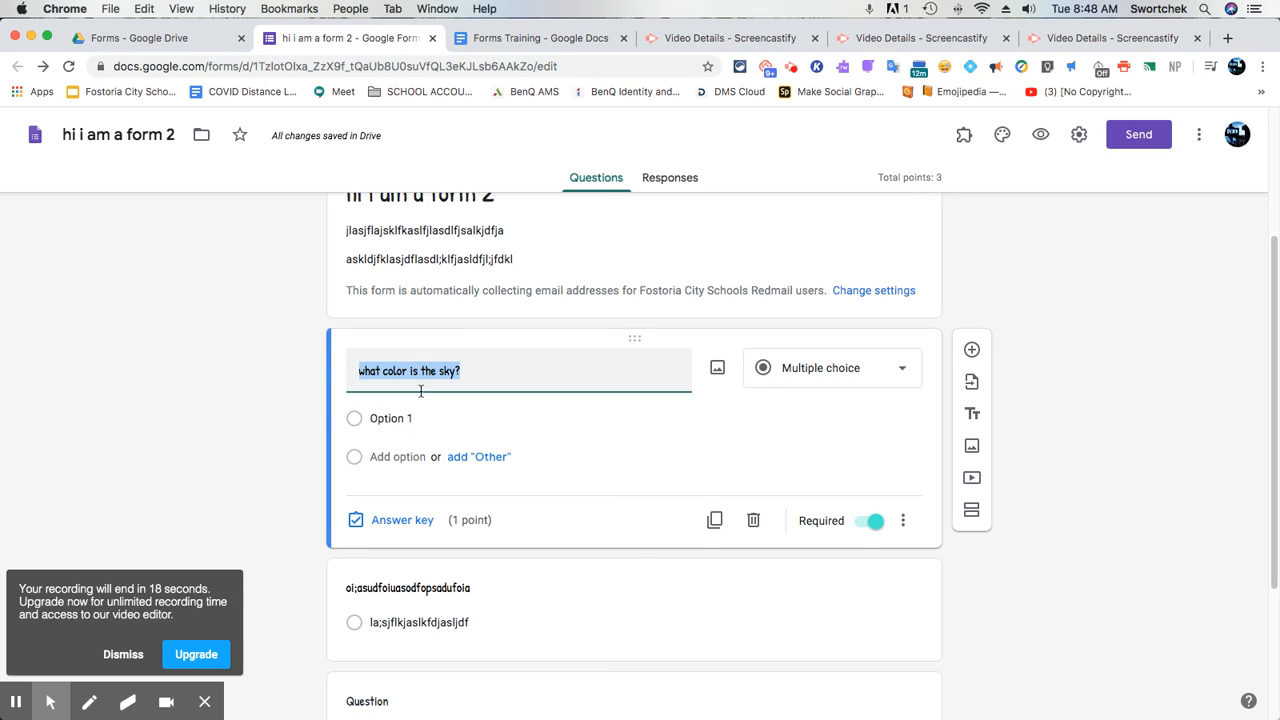
left_click(417, 416)
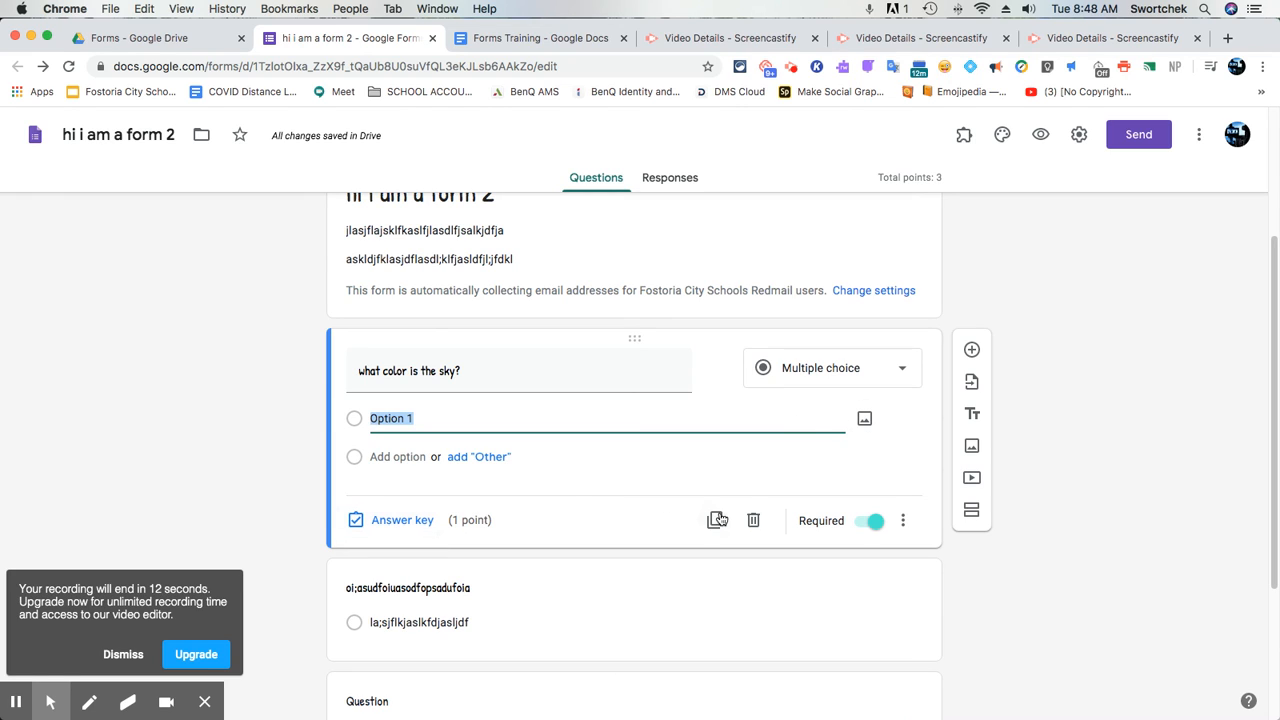
left_click(831, 360)
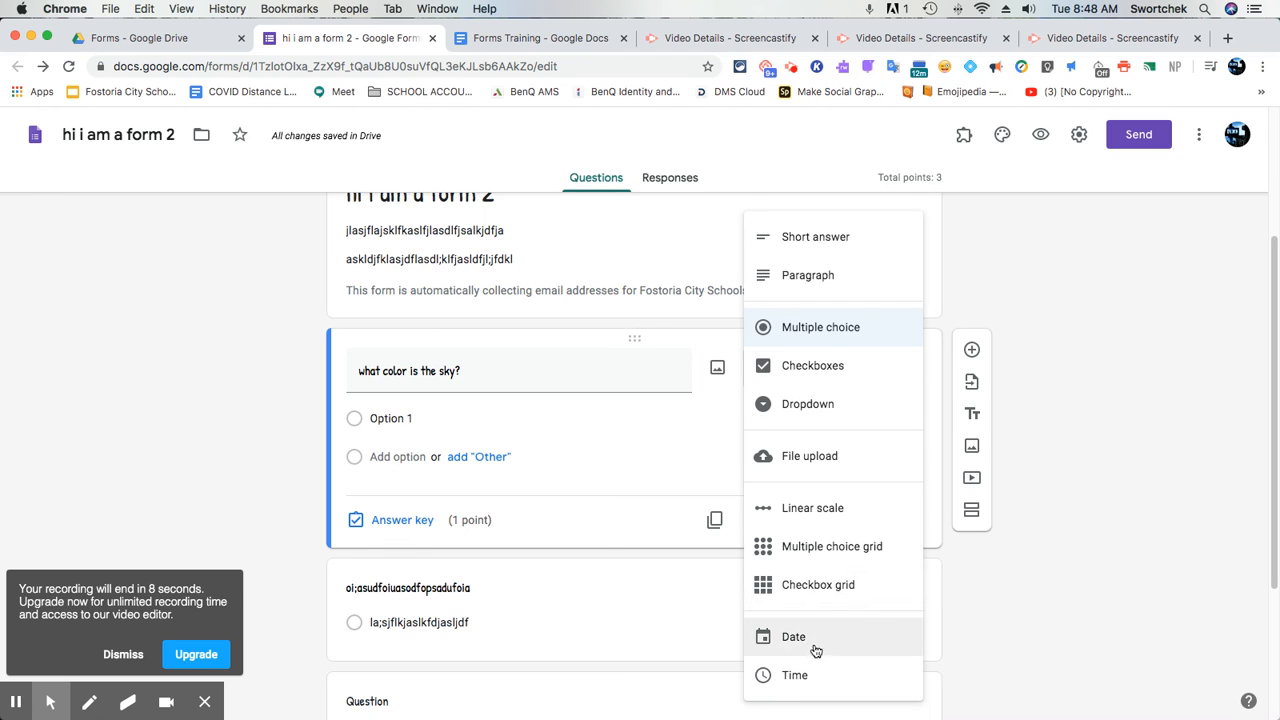